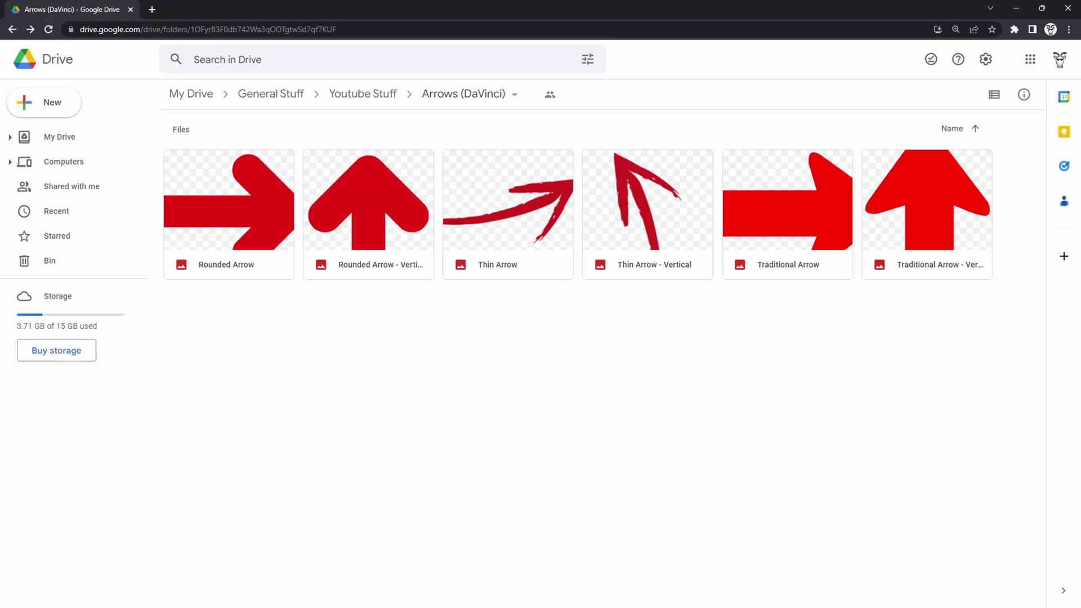
# Preview the Rounded Arrow image at full size in Google Drive, then close the preview and select the file.
pyautogui.doubleClick(245, 204)
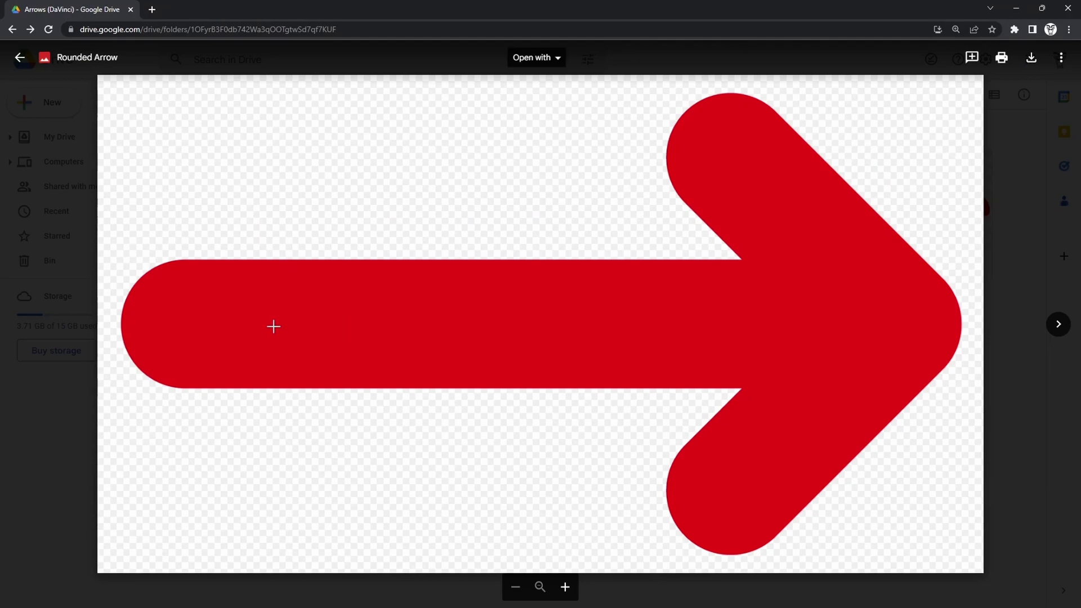
pyautogui.click(1012, 392)
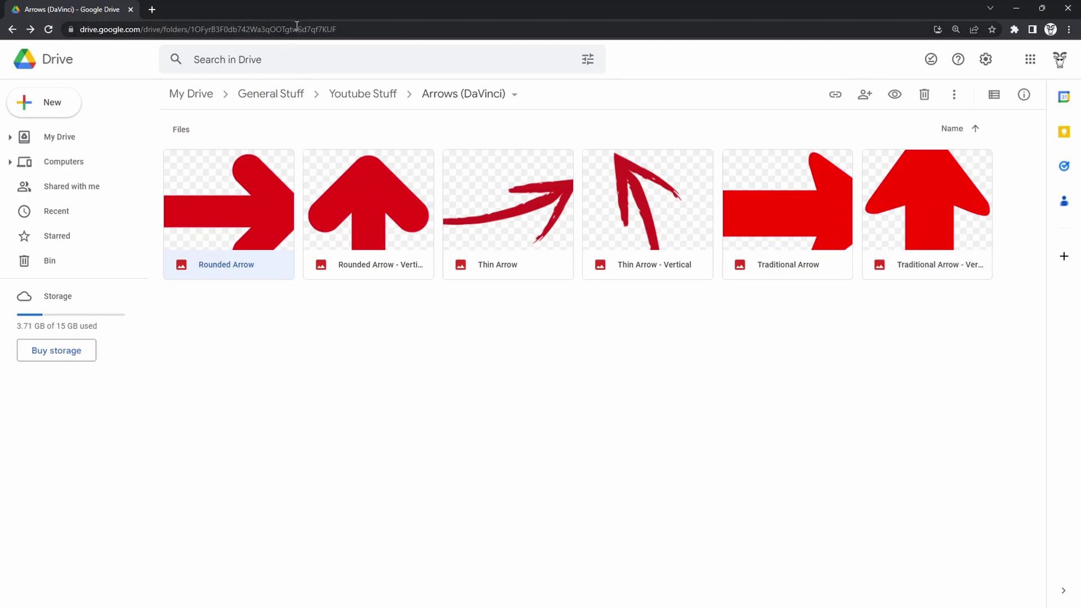
pyautogui.click(254, 185)
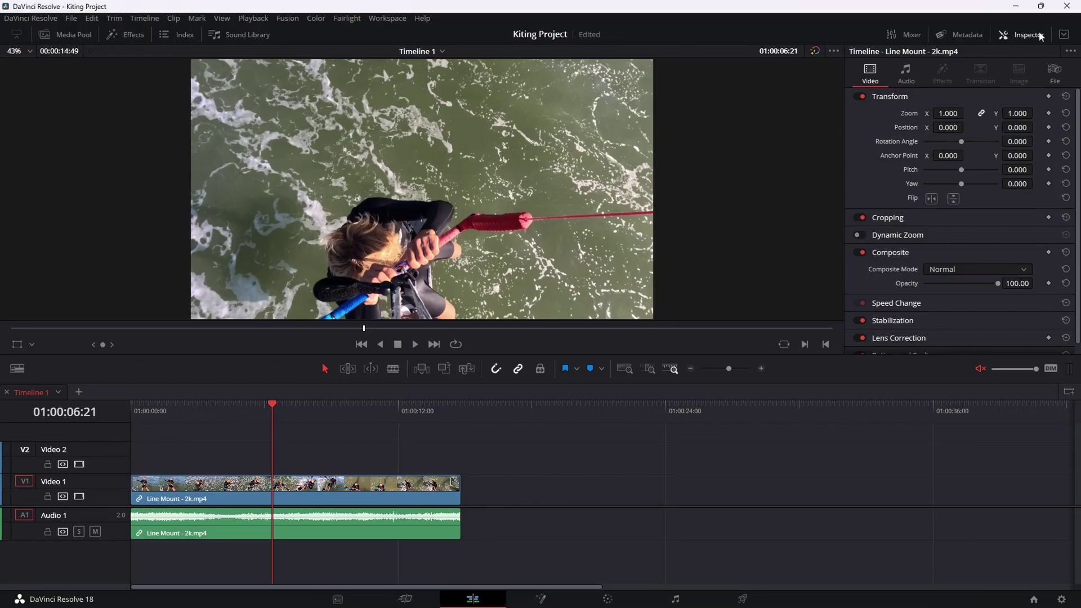
# Hide the Inspector, show the Media Pool, and drag Arrow from the Logos & Pics folder into it.
pyautogui.click(1021, 34)
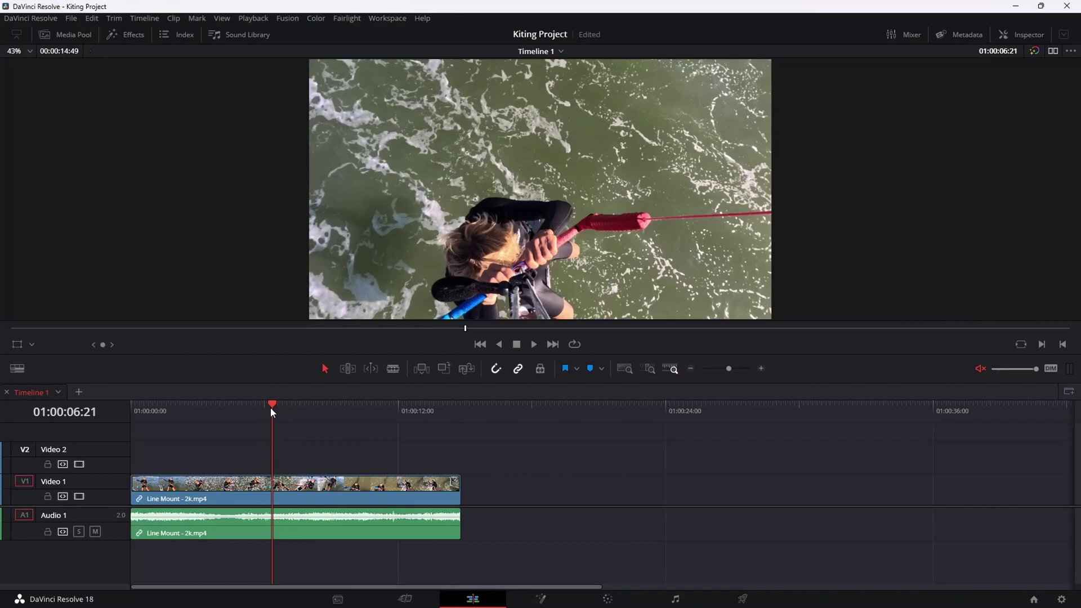
pyautogui.click(69, 35)
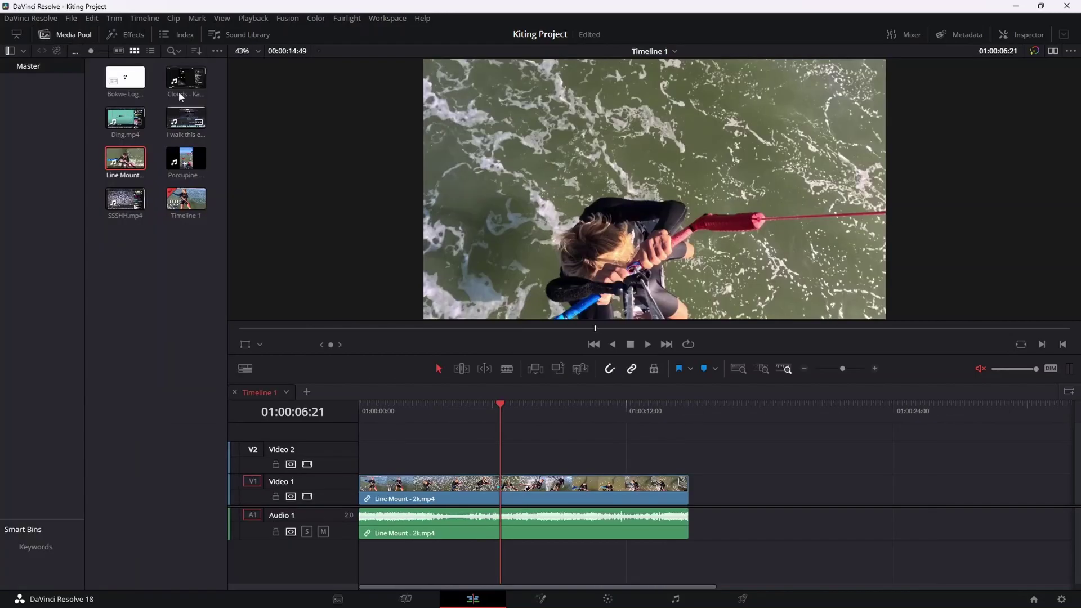
pyautogui.hotkey('alt', 'Tab')
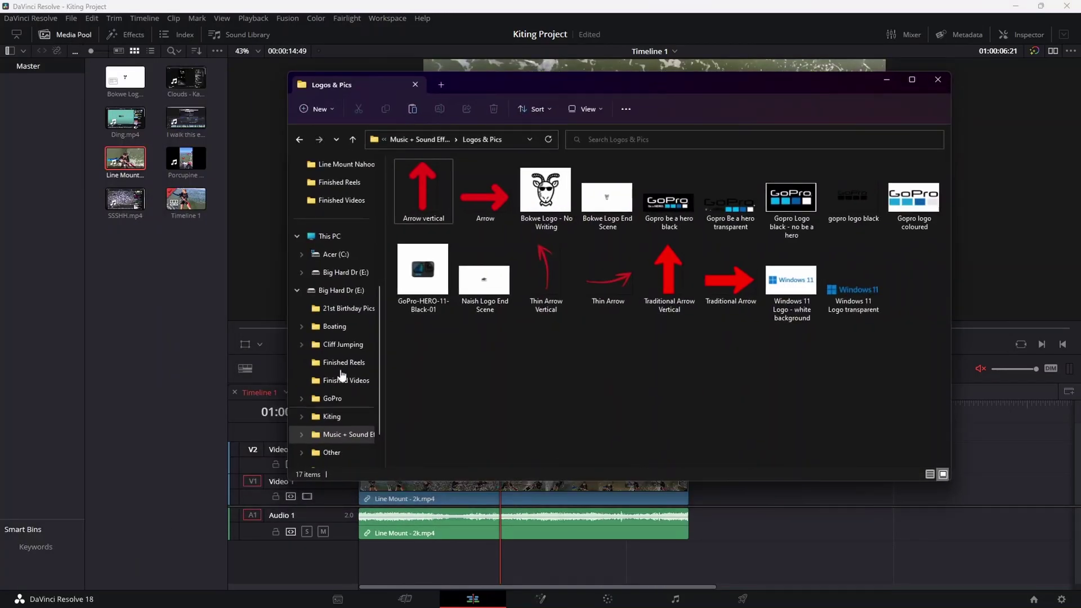
pyautogui.moveTo(488, 196); pyautogui.dragTo(159, 270)
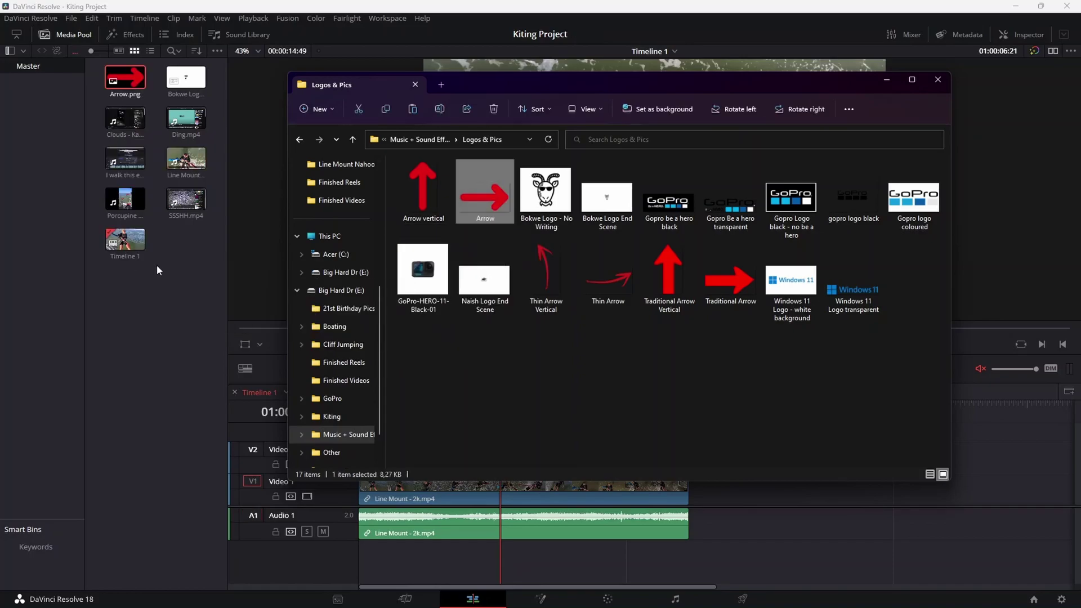
pyautogui.click(124, 84)
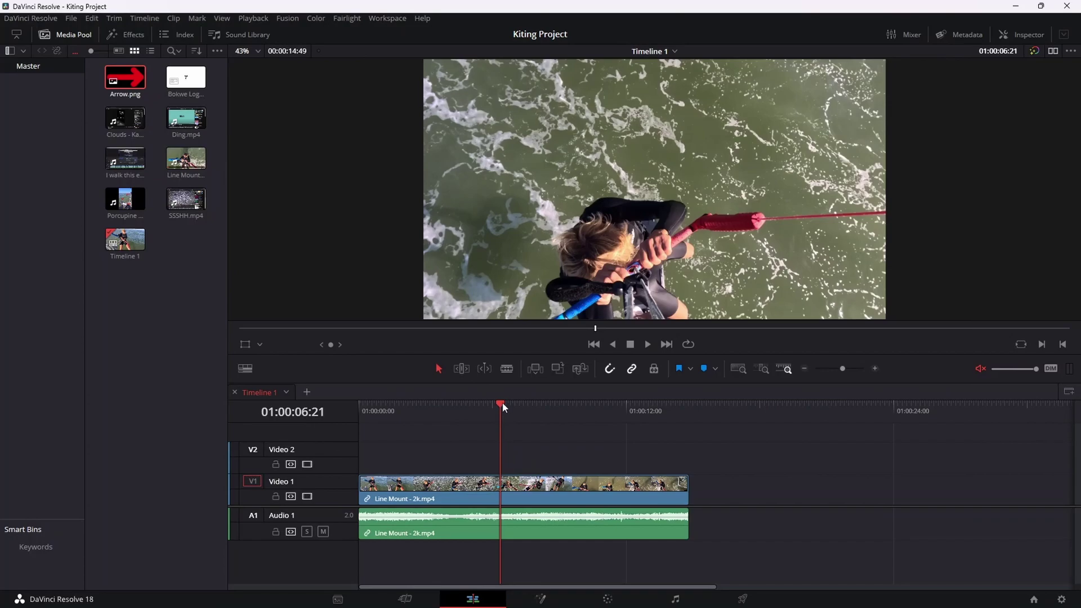
# Blade the Line Mount clip at about 01:00:04:41, then hide the Media Pool.
pyautogui.moveTo(500, 406); pyautogui.dragTo(464, 409)
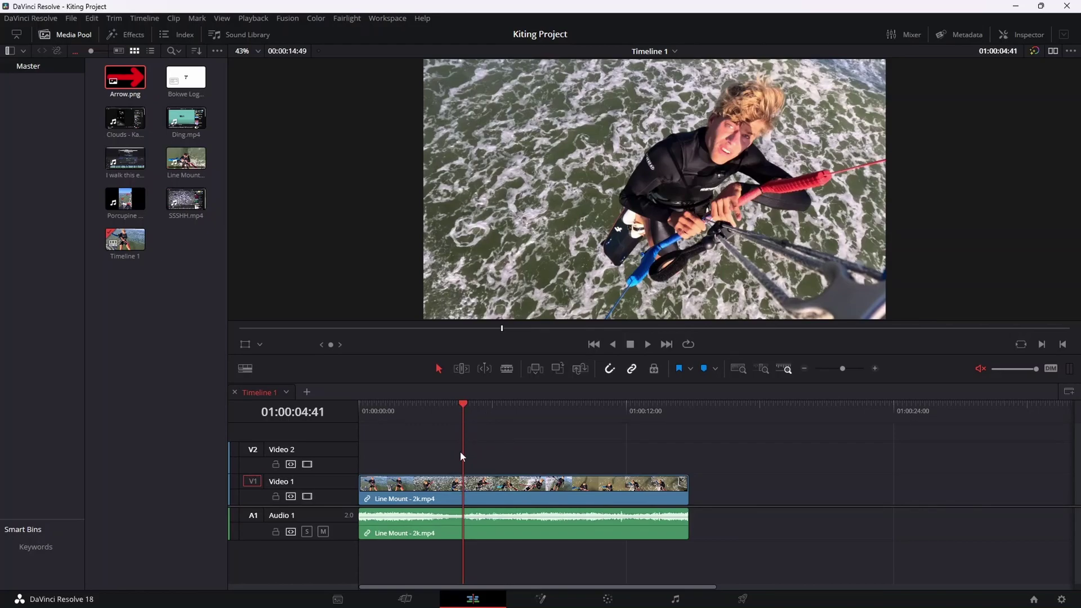
pyautogui.hotkey('ctrl', 'b')
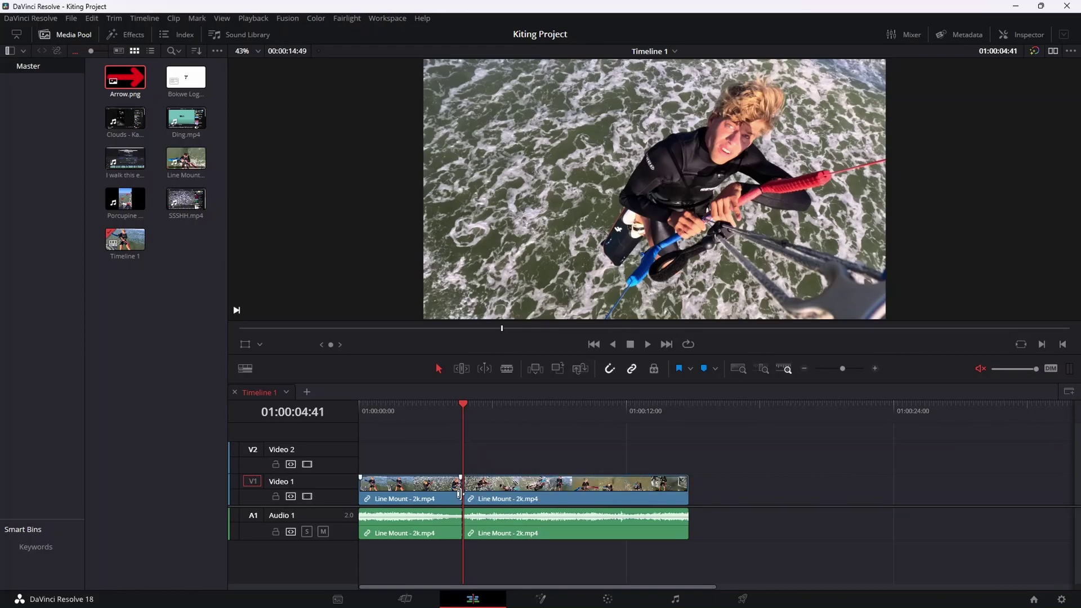
pyautogui.moveTo(459, 405); pyautogui.dragTo(437, 404)
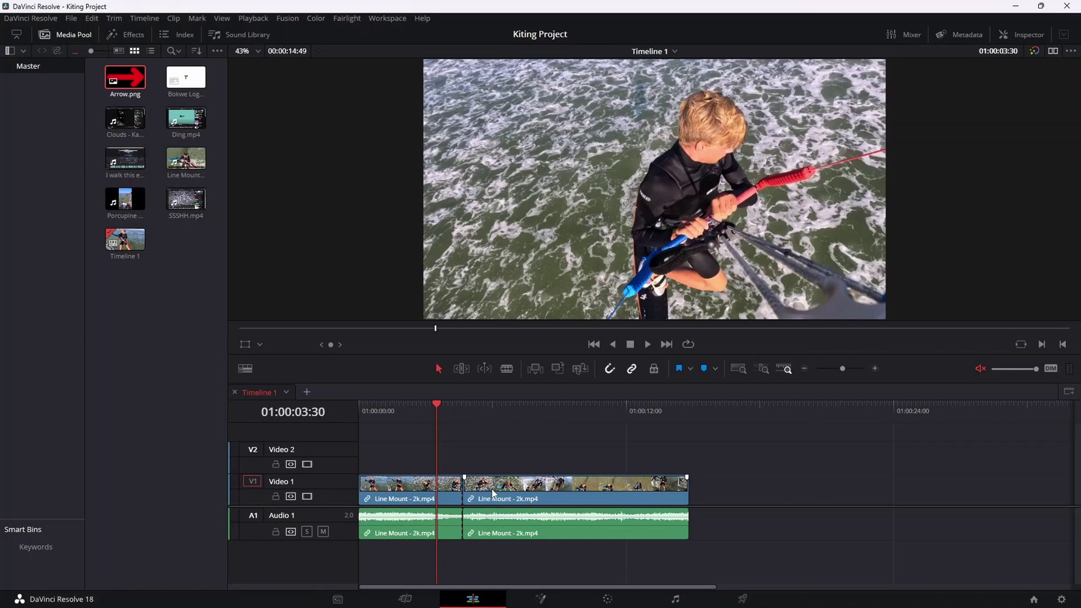
pyautogui.click(56, 35)
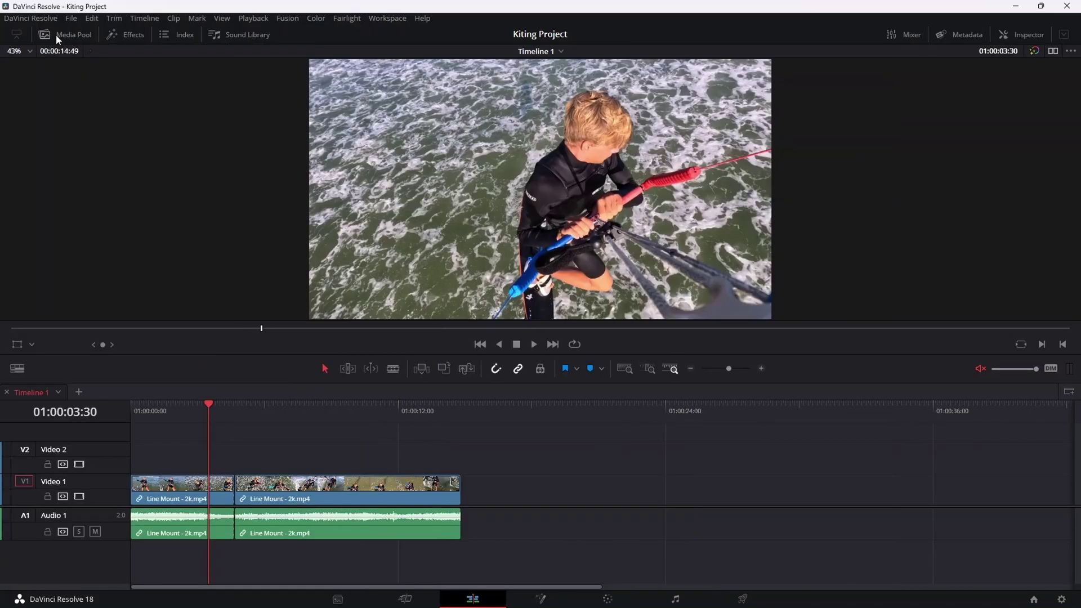
# Drop a Fusion Composition from Effects onto V2 above the second Line Mount piece, then park the playhead on it.
pyautogui.click(120, 34)
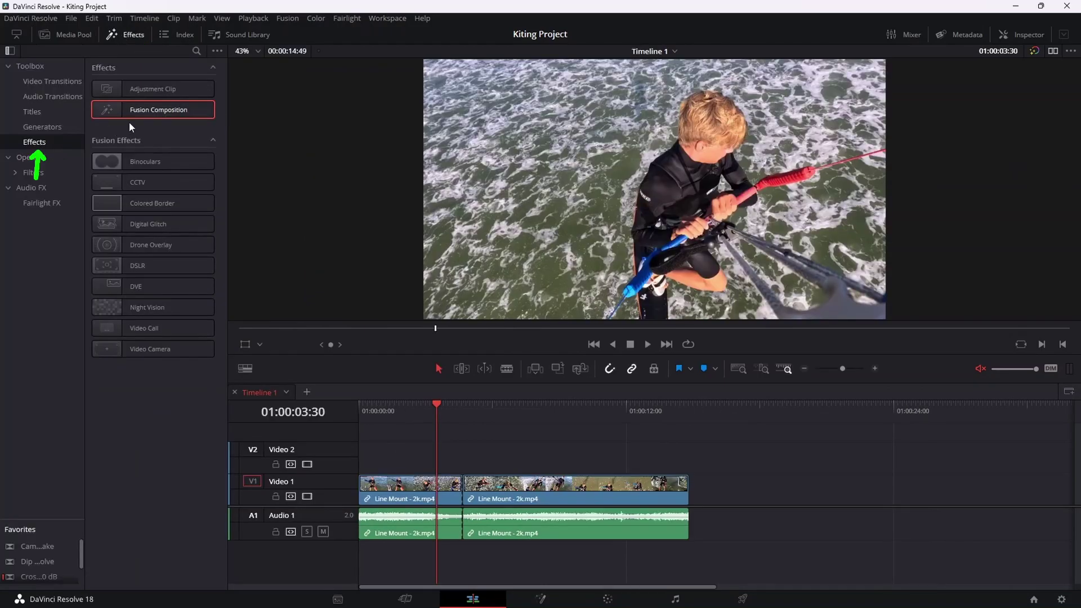
pyautogui.moveTo(148, 113); pyautogui.dragTo(490, 465)
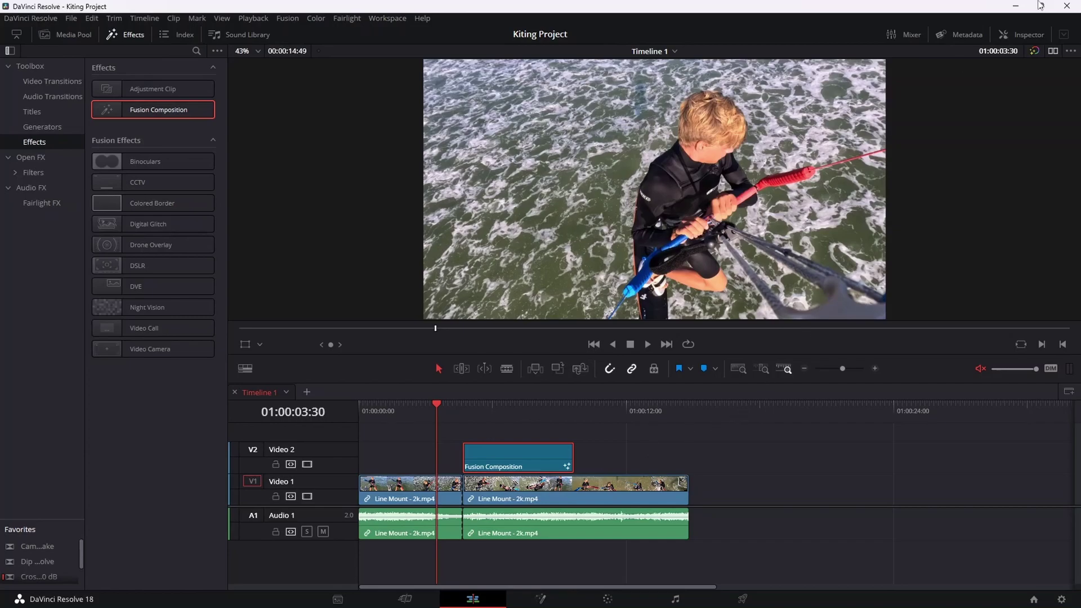
pyautogui.click(1039, 53)
pyautogui.click(1035, 52)
pyautogui.moveTo(438, 407); pyautogui.dragTo(511, 414)
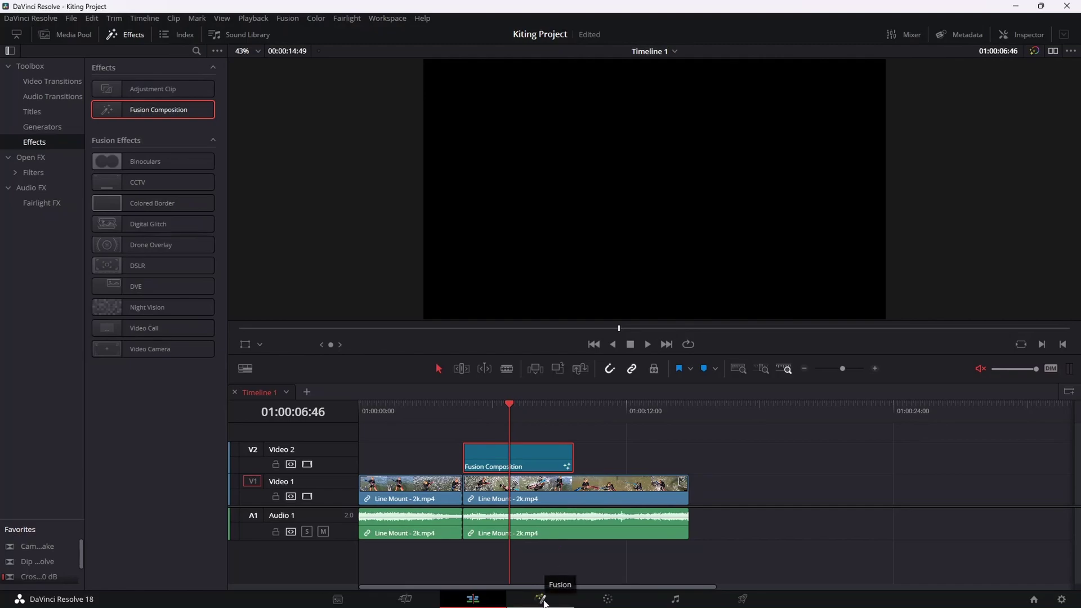
pyautogui.click(542, 601)
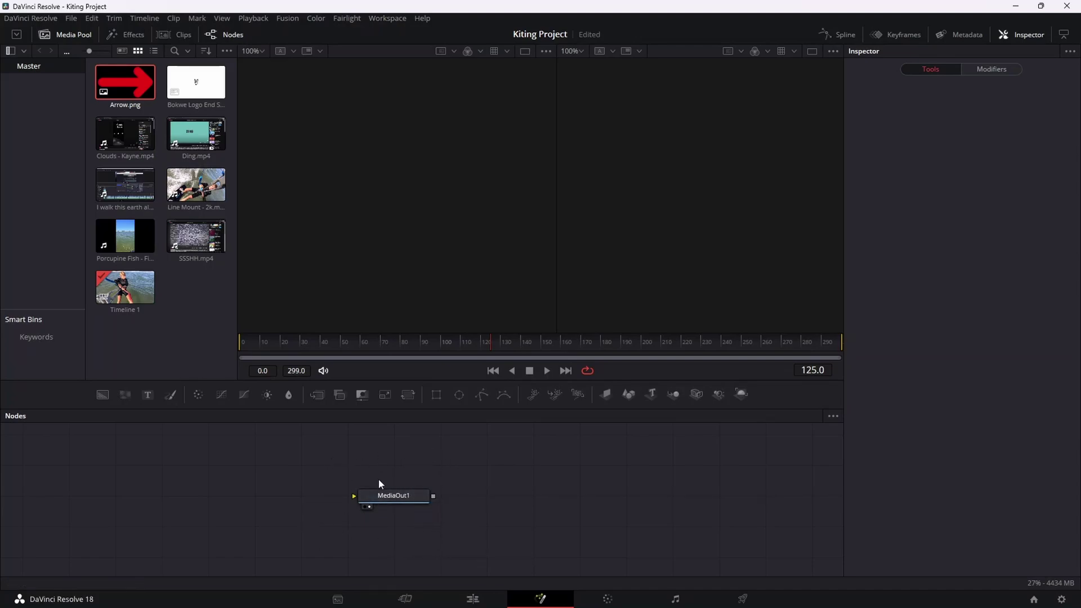
# Toggle the Nodes panel off and back on to show the lone MediaOut1 node.
pyautogui.click(225, 36)
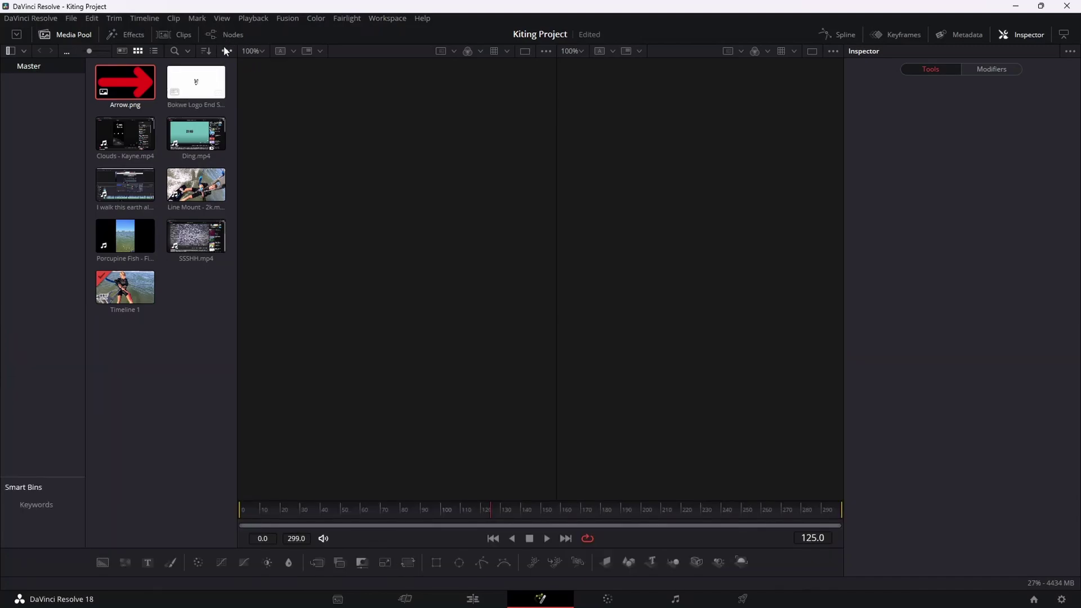
pyautogui.click(225, 36)
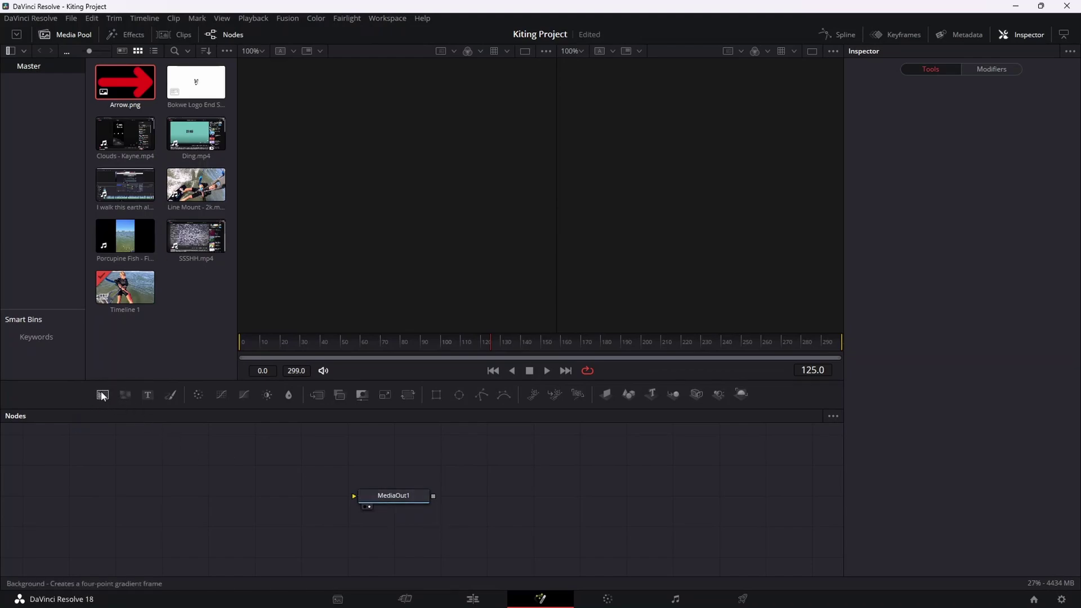
# Add a Background node wired into MediaOut1 and bring Arrow.png in as MediaIn1.
pyautogui.moveTo(101, 394); pyautogui.dragTo(281, 491)
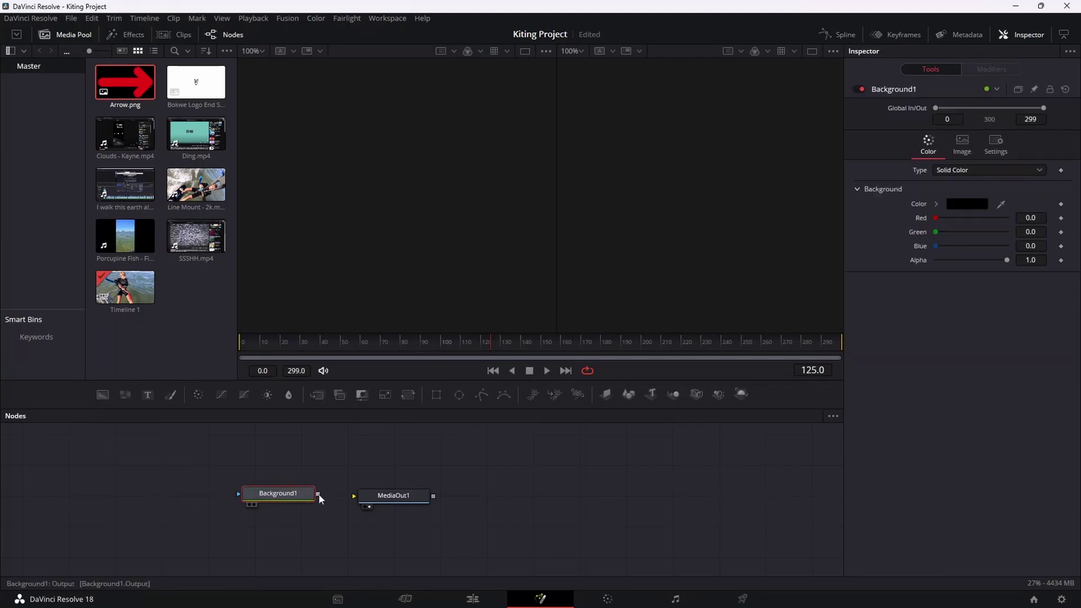
pyautogui.moveTo(318, 494); pyautogui.dragTo(353, 498)
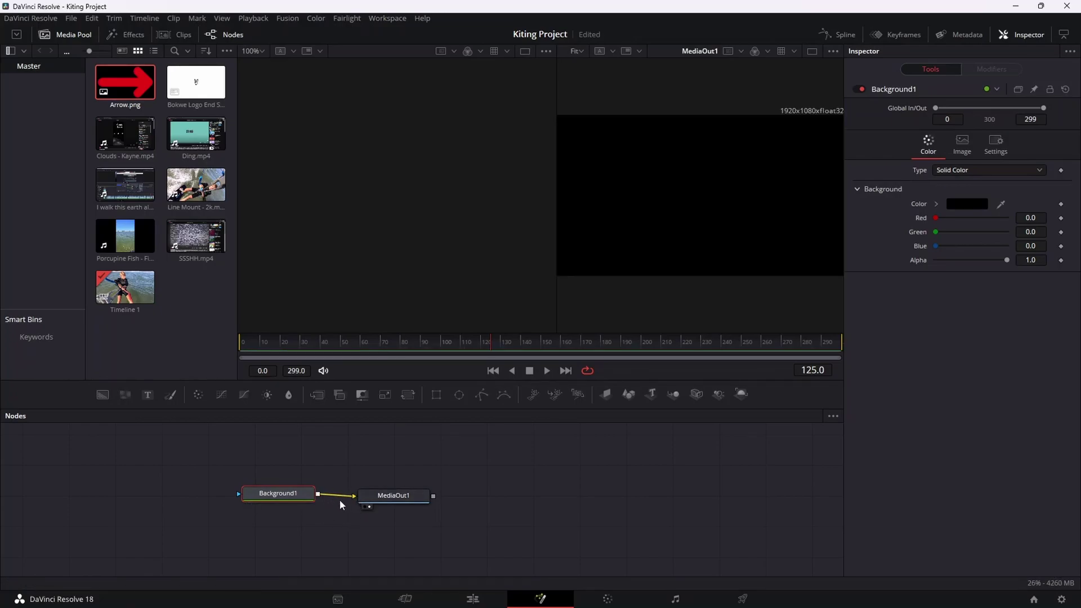
pyautogui.moveTo(125, 90); pyautogui.dragTo(239, 495)
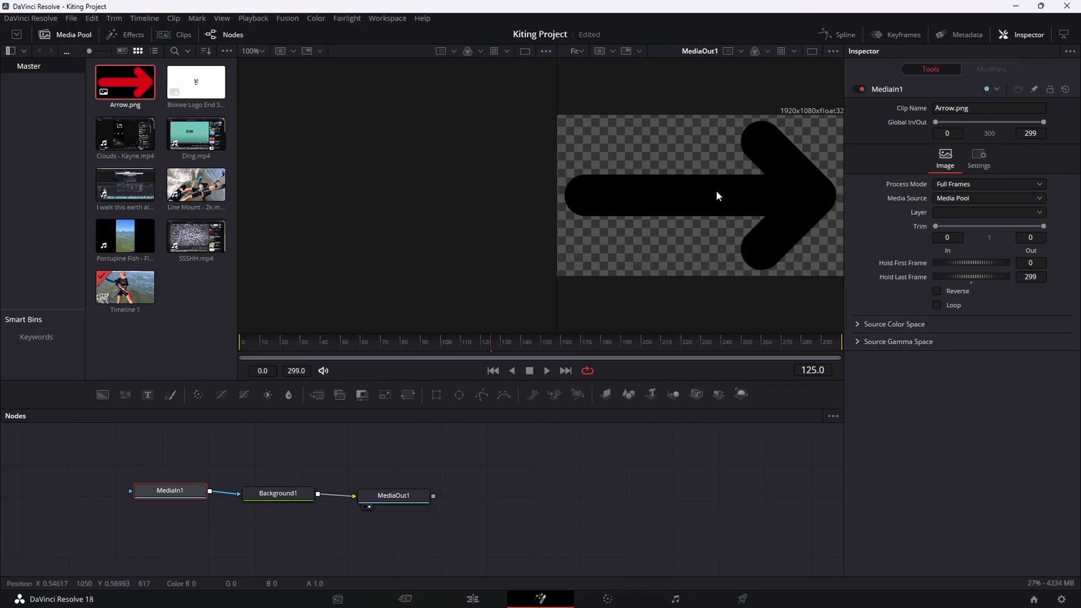
# Set Background1's colour to bright green #00ff00 and return to the Edit page.
pyautogui.click(280, 498)
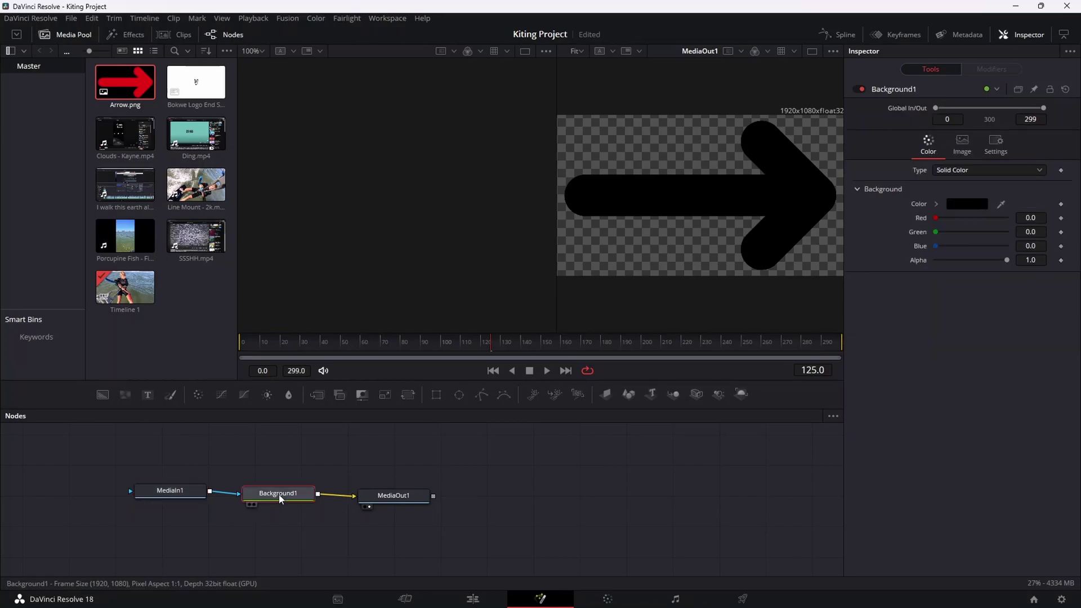
pyautogui.click(982, 202)
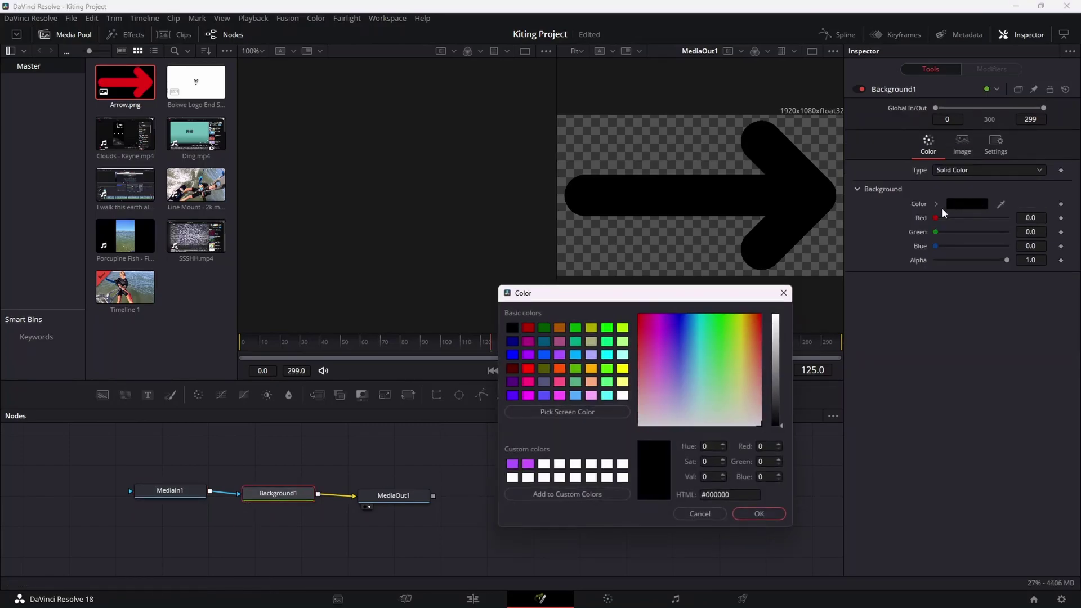
pyautogui.click(609, 330)
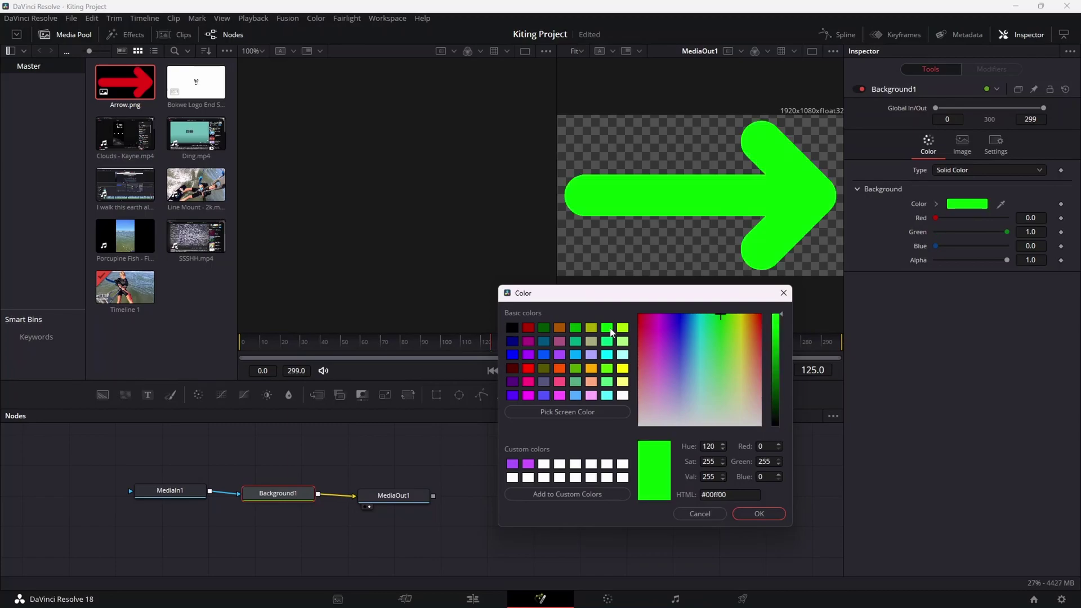
pyautogui.click(760, 514)
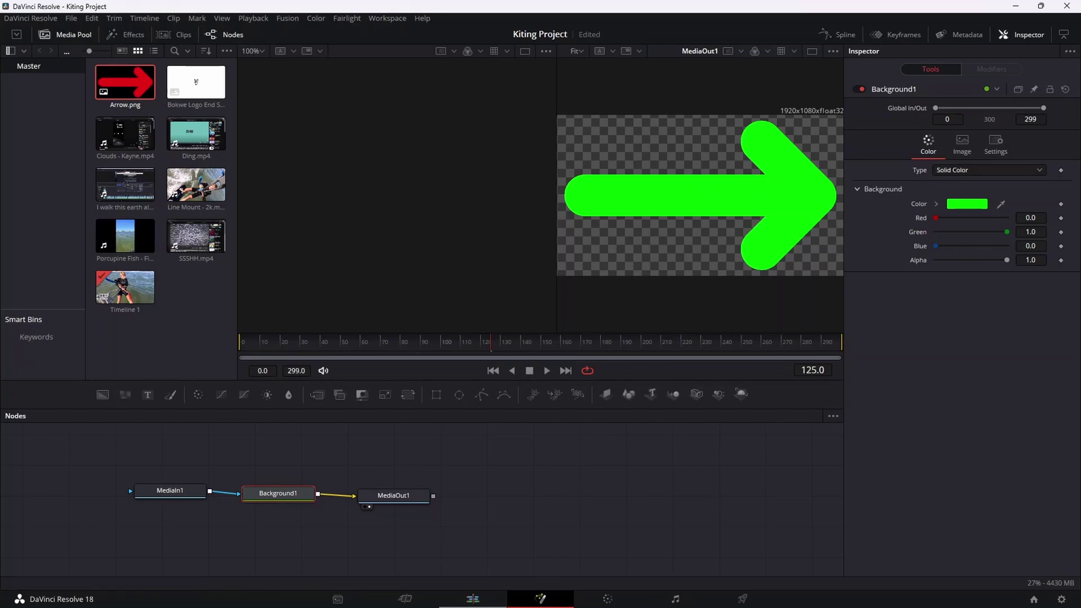
pyautogui.click(472, 599)
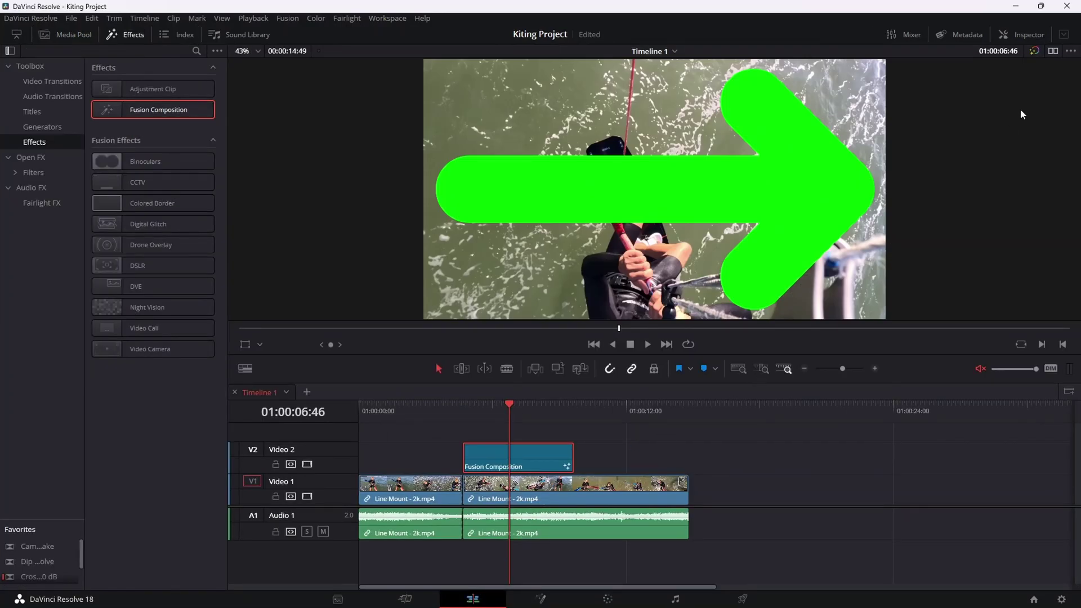
pyautogui.click(1035, 50)
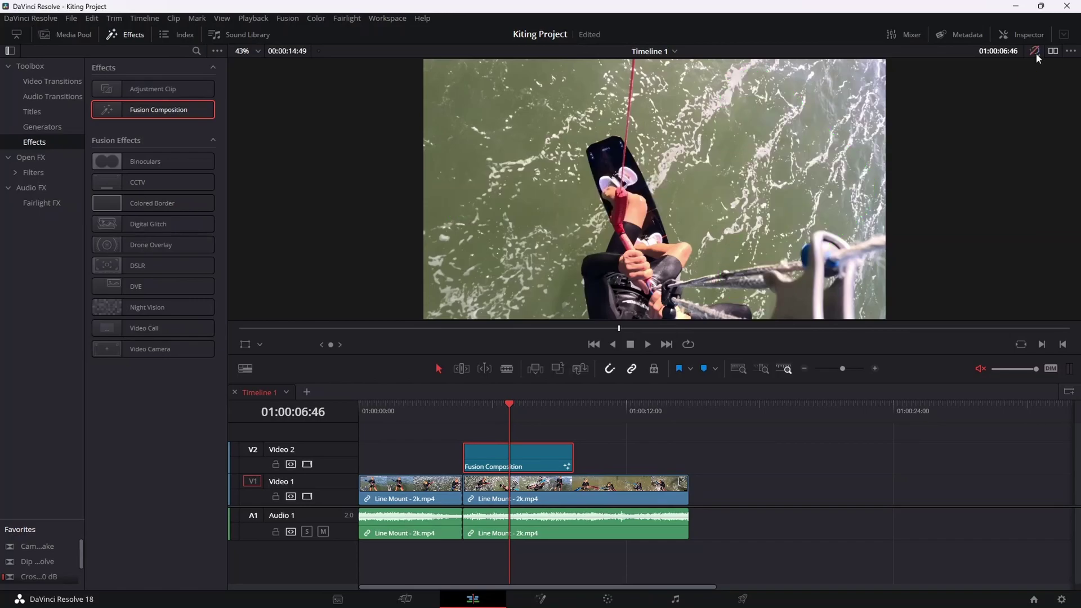
pyautogui.click(1035, 51)
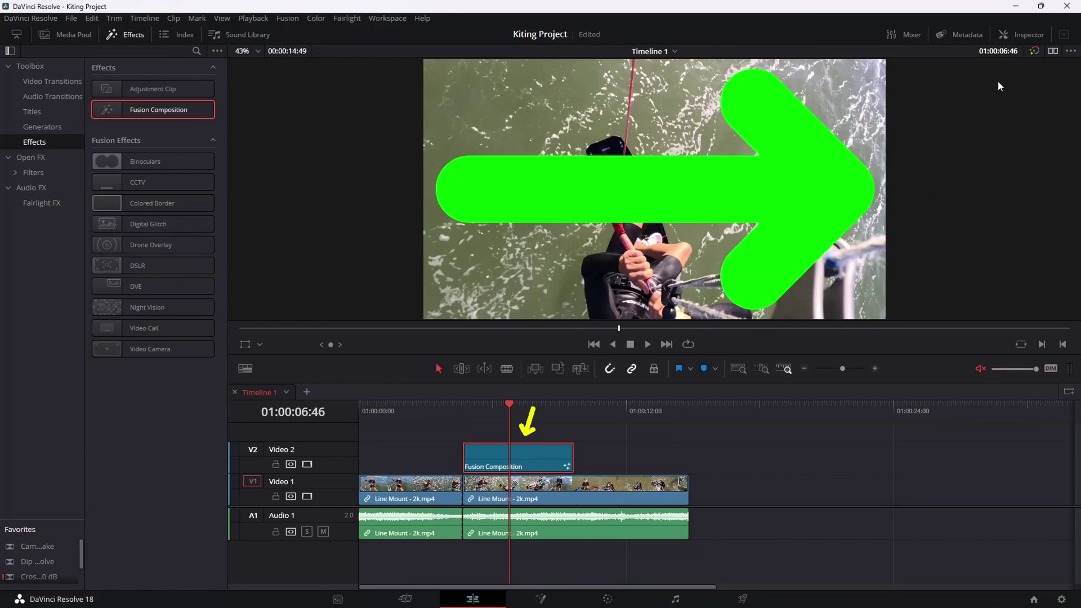
pyautogui.click(1012, 36)
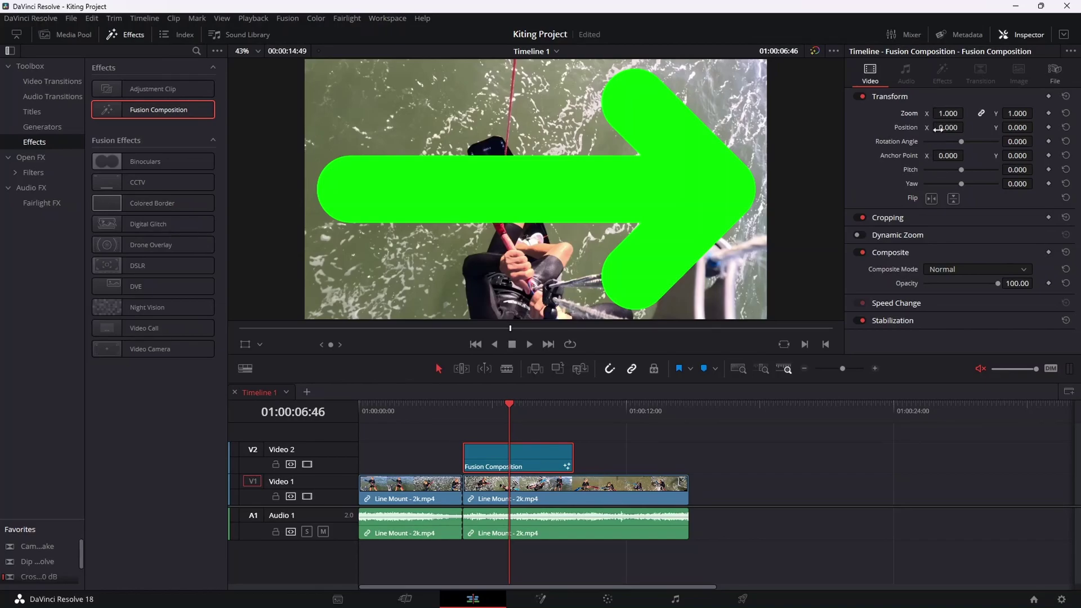
# Set the arrow's Zoom to 0.220, Position to -439/-48 and Rotation Angle to -13.740.
pyautogui.moveTo(948, 113); pyautogui.dragTo(787, 128)
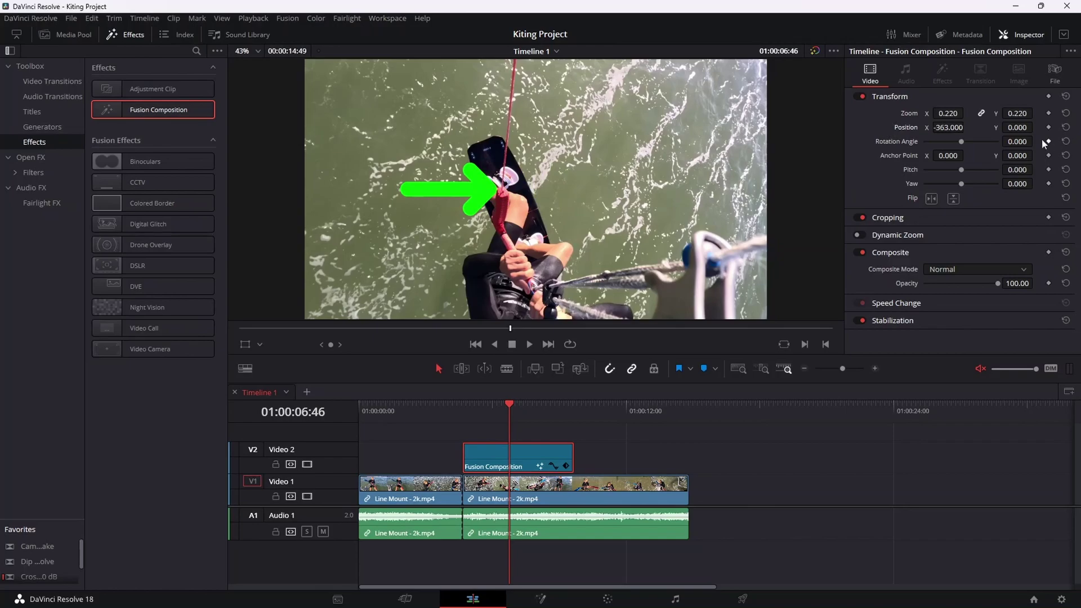
pyautogui.moveTo(1011, 127); pyautogui.dragTo(971, 144)
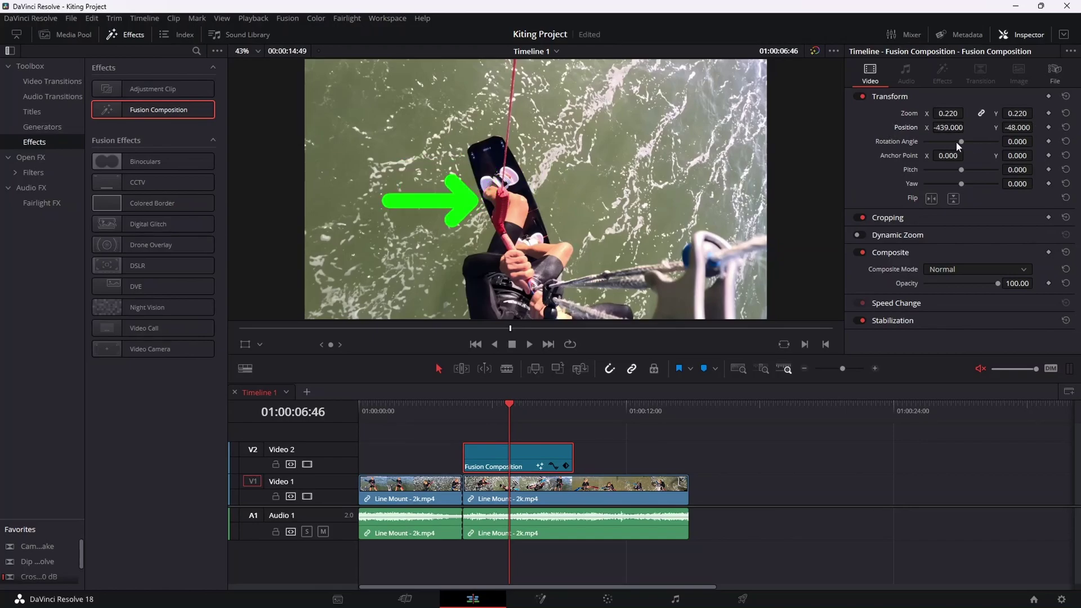
pyautogui.moveTo(957, 142); pyautogui.dragTo(960, 143)
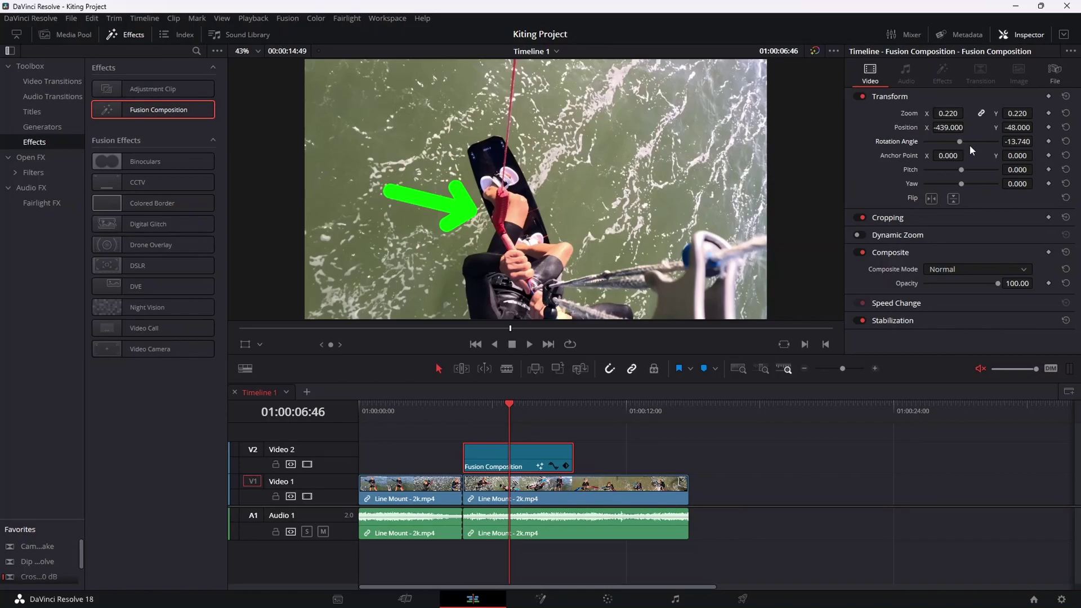
pyautogui.click(1019, 36)
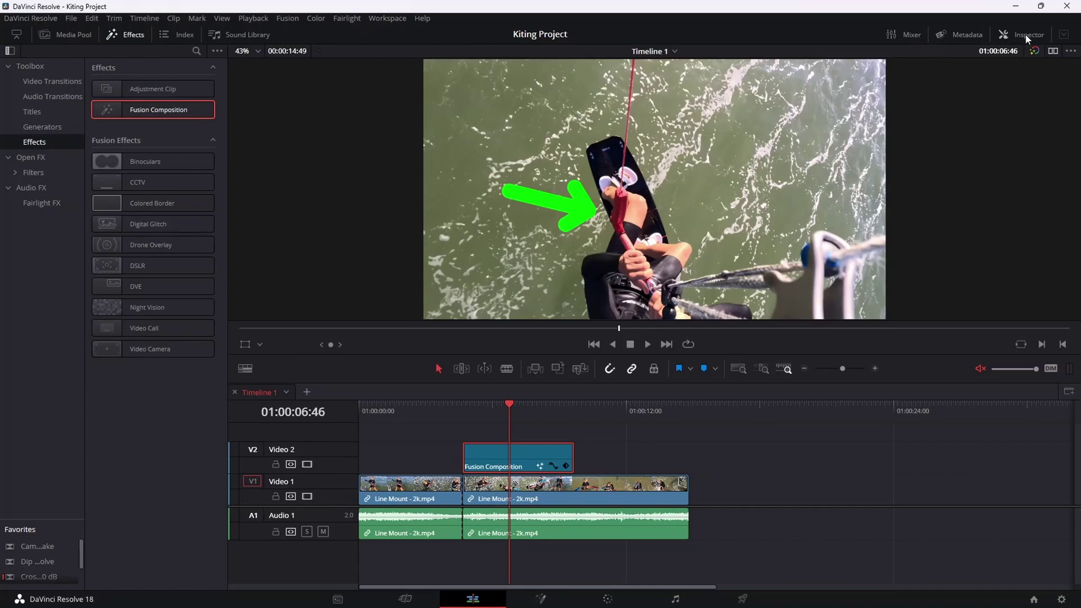
# Trim the Fusion Composition's right edge on V2 to a brief flash and play it back.
pyautogui.moveTo(508, 408); pyautogui.dragTo(468, 411)
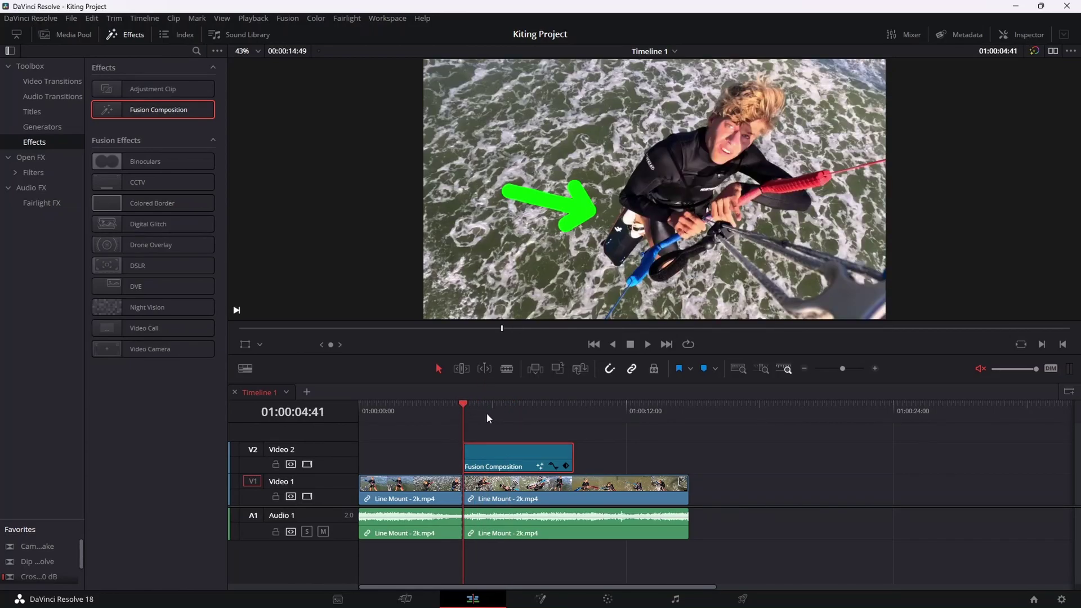
pyautogui.moveTo(575, 455); pyautogui.dragTo(491, 454)
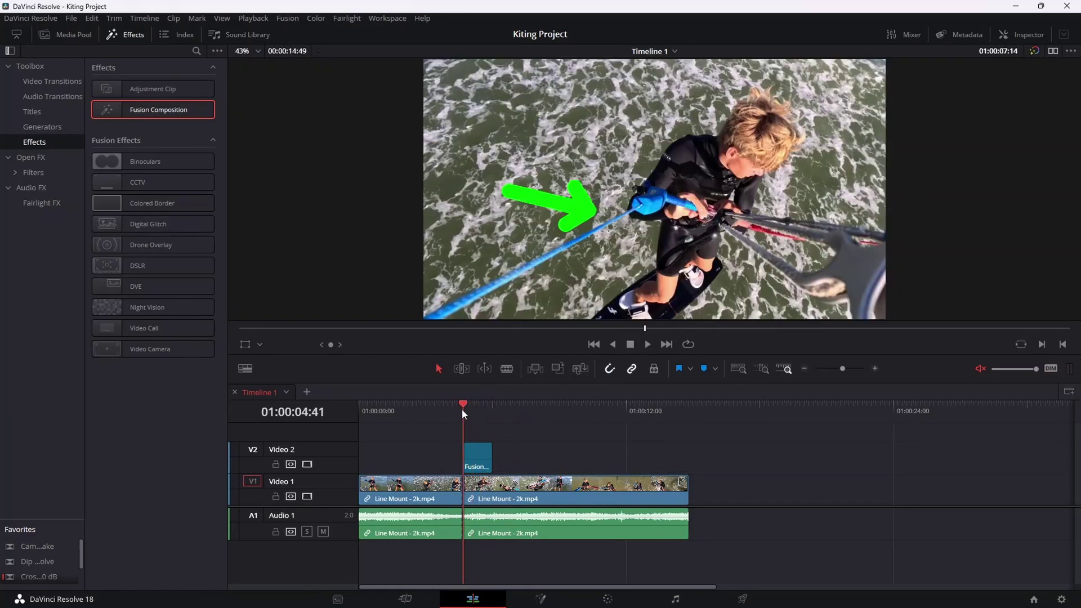
pyautogui.moveTo(463, 414); pyautogui.dragTo(448, 411)
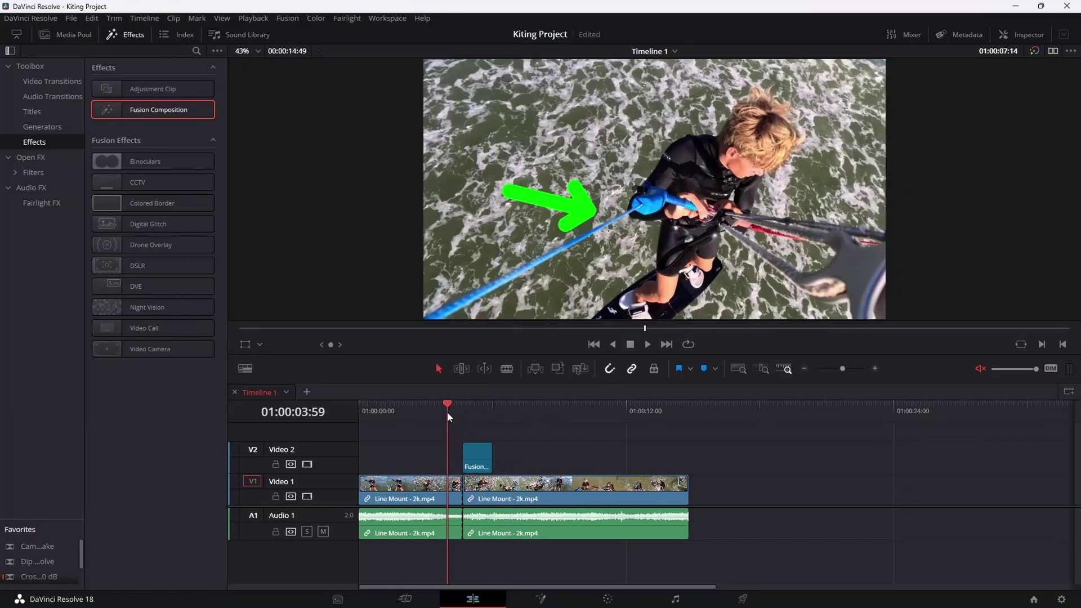
pyautogui.press('space')
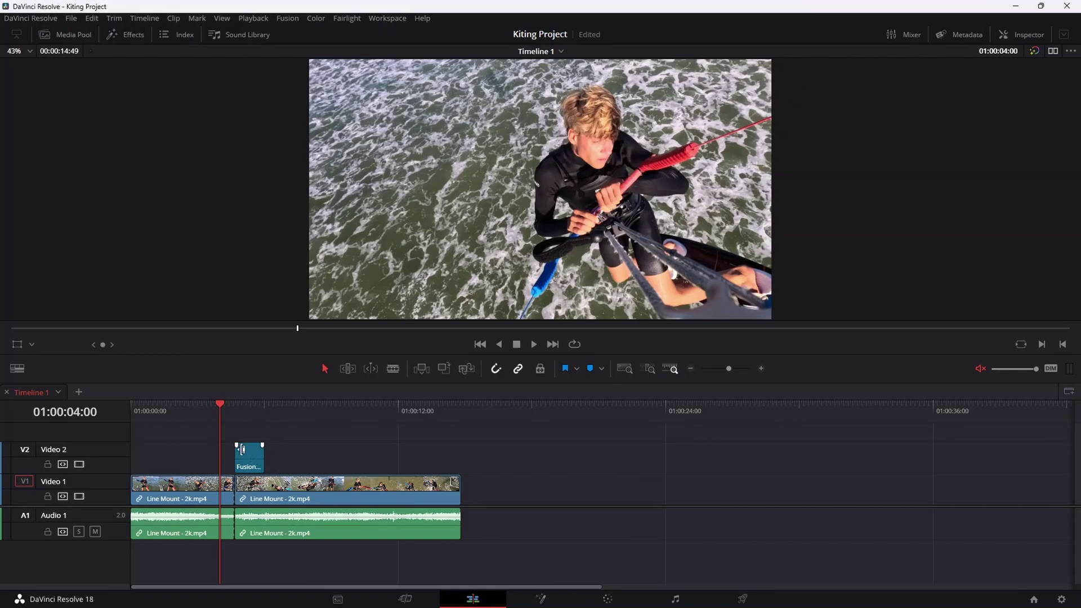
# Close the Effects panel and scrub through the frames where the green arrow appears.
pyautogui.click(1035, 51)
pyautogui.moveTo(221, 404); pyautogui.dragTo(300, 411)
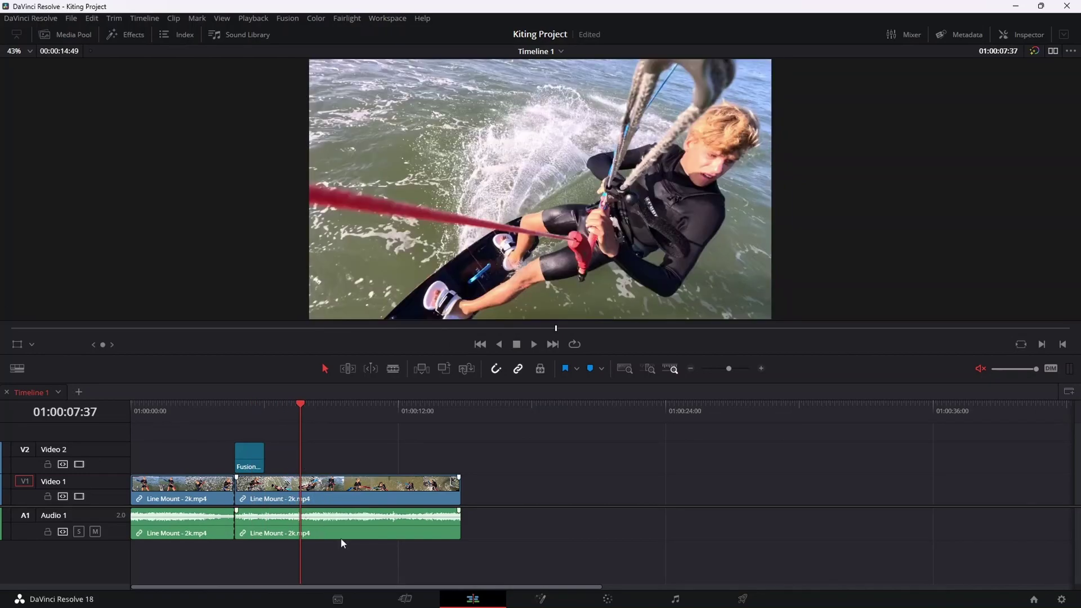
# Inspect the green arrow Fusion Composition clip's Background1 node tree in the Fusion page, then return to Edit.
pyautogui.click(251, 461)
pyautogui.click(540, 599)
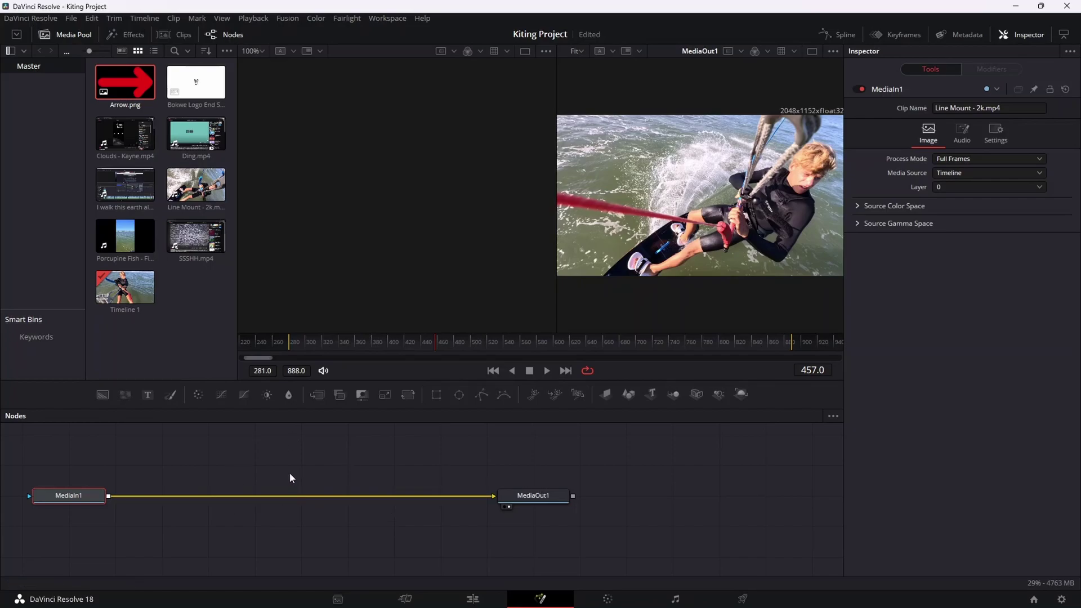
pyautogui.click(476, 600)
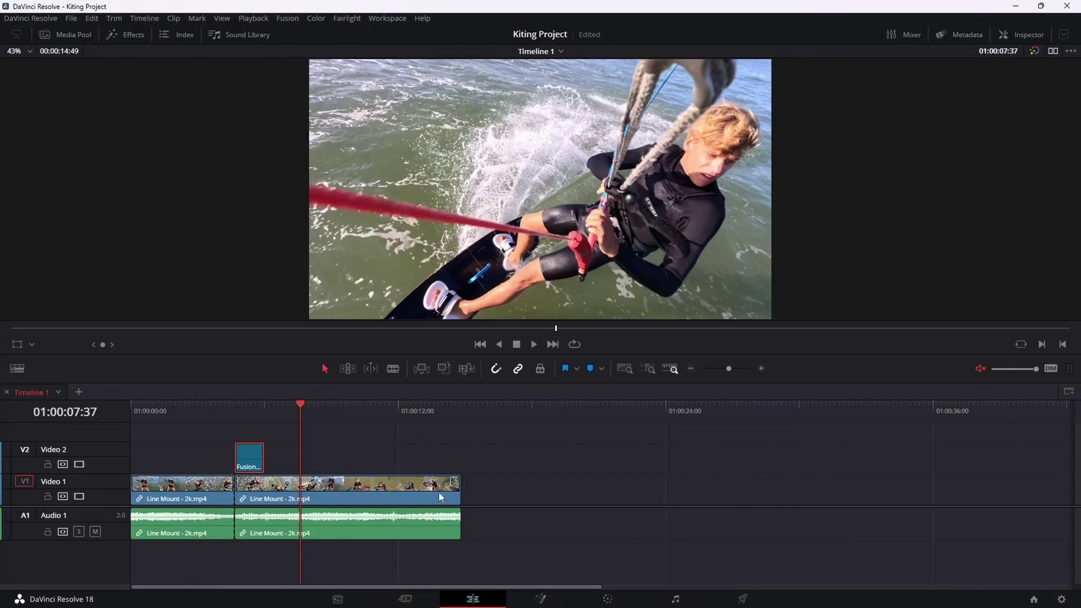
pyautogui.moveTo(296, 401); pyautogui.dragTo(248, 410)
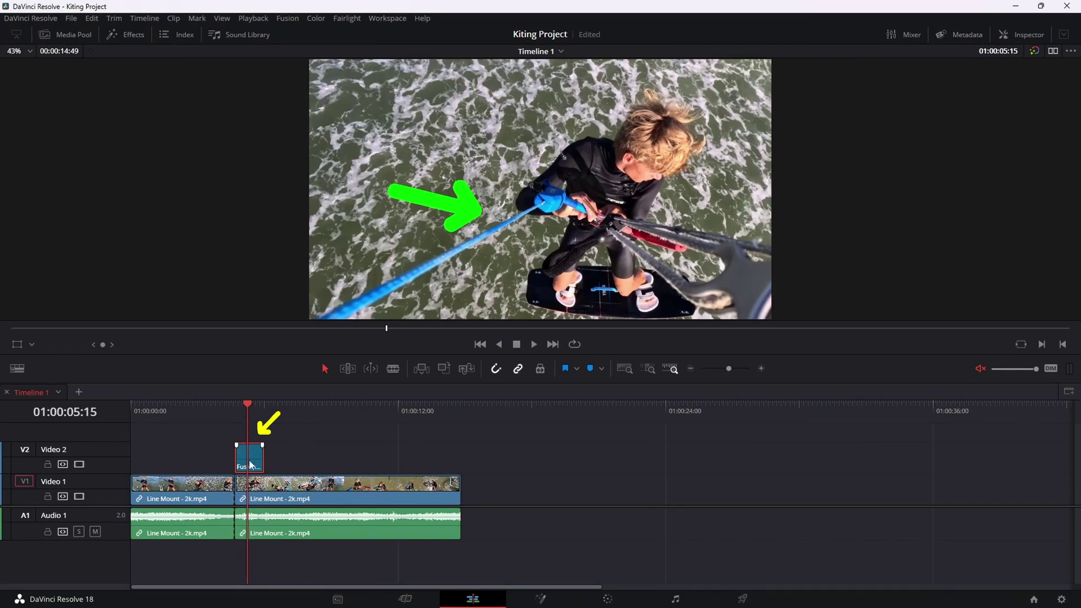
pyautogui.click(540, 599)
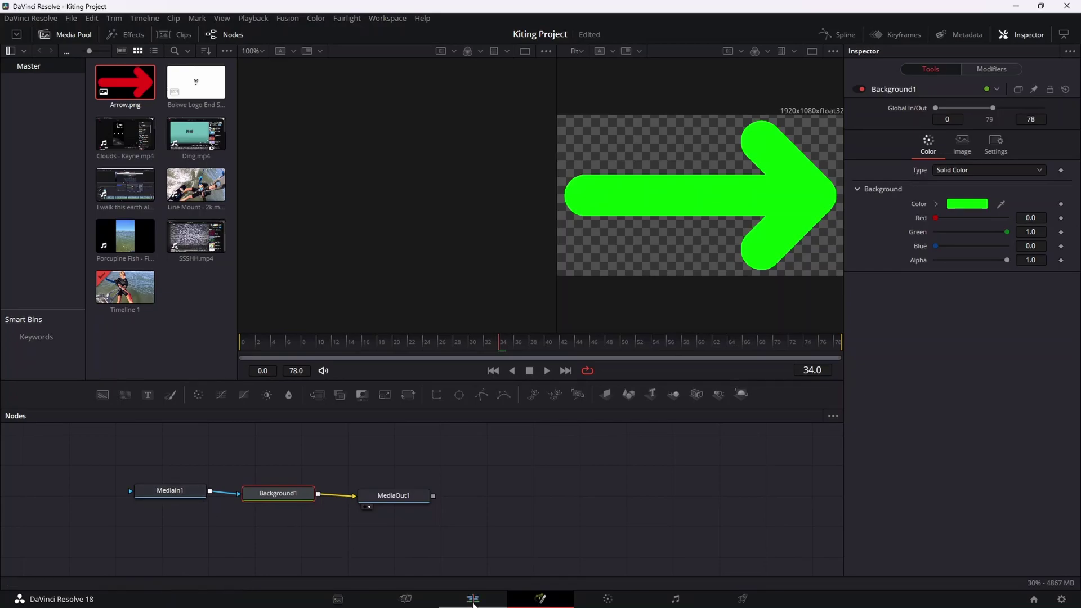
pyautogui.click(472, 598)
# Delete MediaIn1 from the later Line Mount clip's composition, leaving only MediaOut1.
pyautogui.moveTo(245, 405); pyautogui.dragTo(331, 411)
pyautogui.click(541, 600)
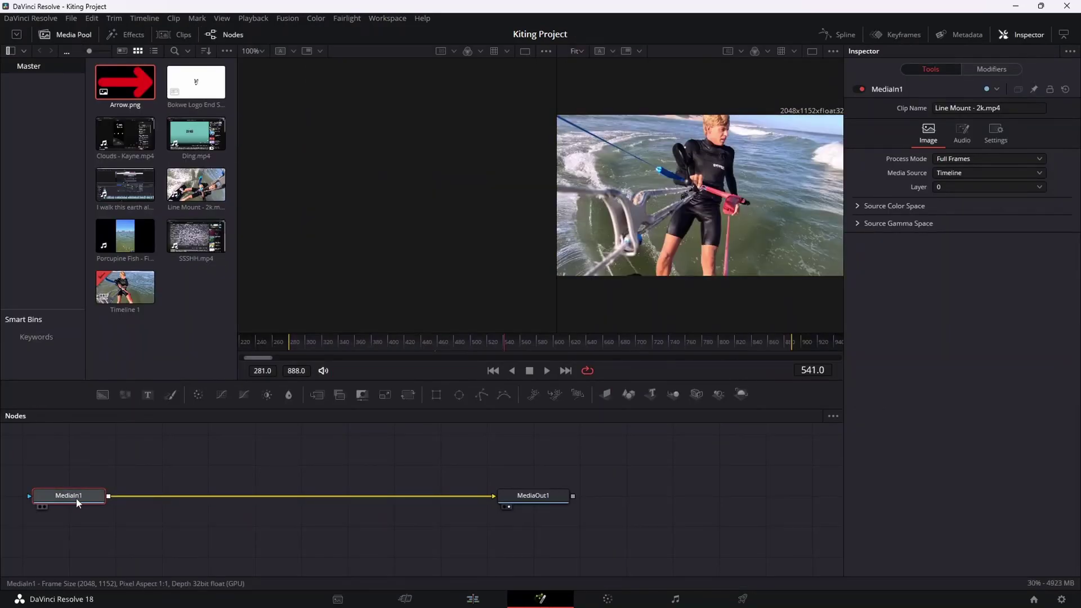
pyautogui.press('Delete')
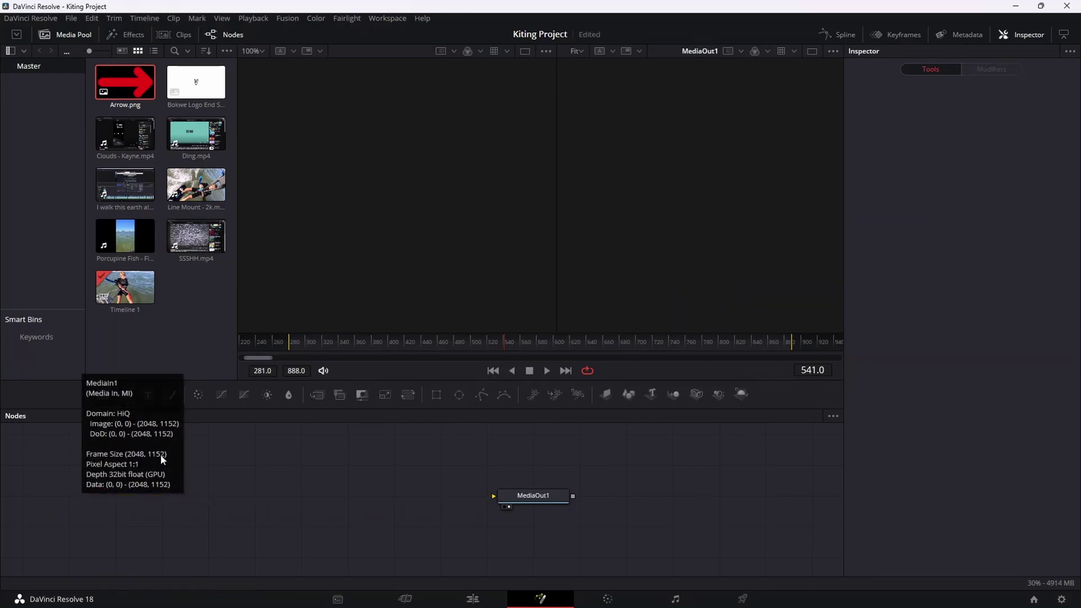
pyautogui.click(473, 600)
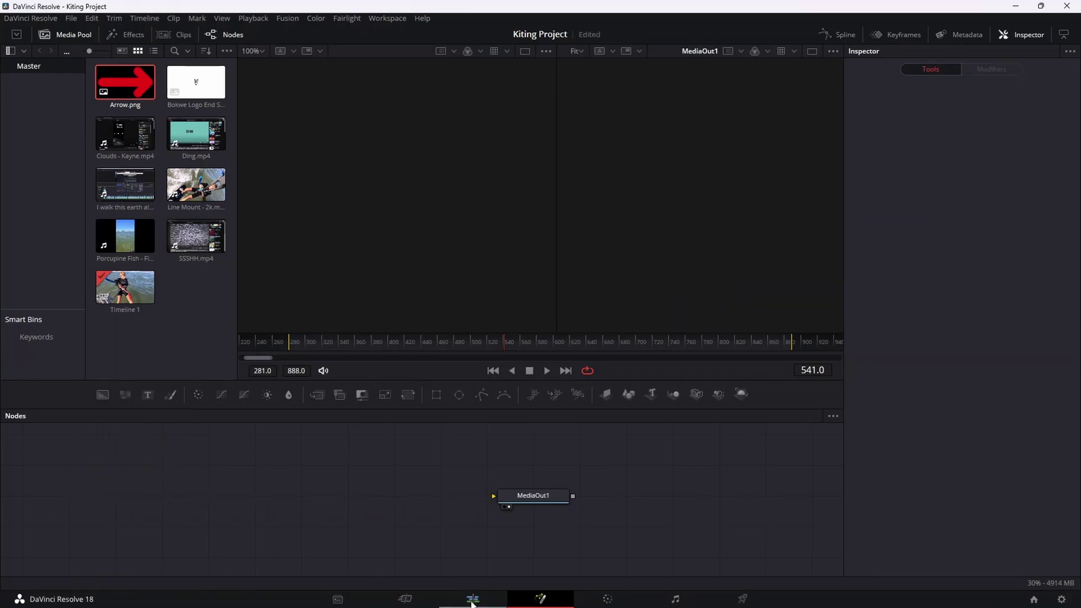
pyautogui.moveTo(329, 406); pyautogui.dragTo(299, 412)
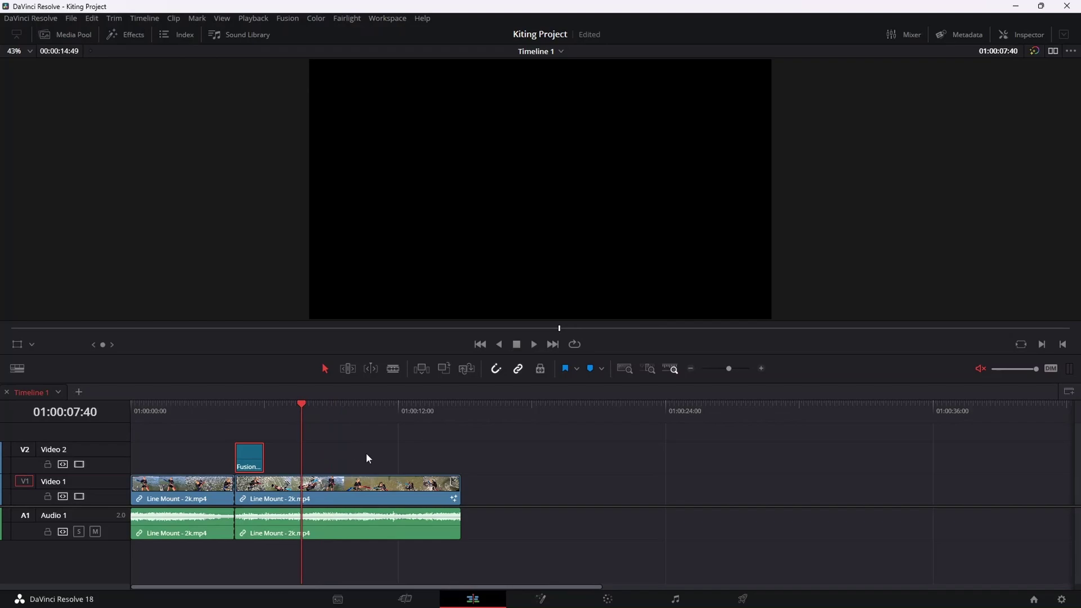
# Play back to confirm the second Line Mount clip is black, then select it and park the playhead there.
pyautogui.press('space')
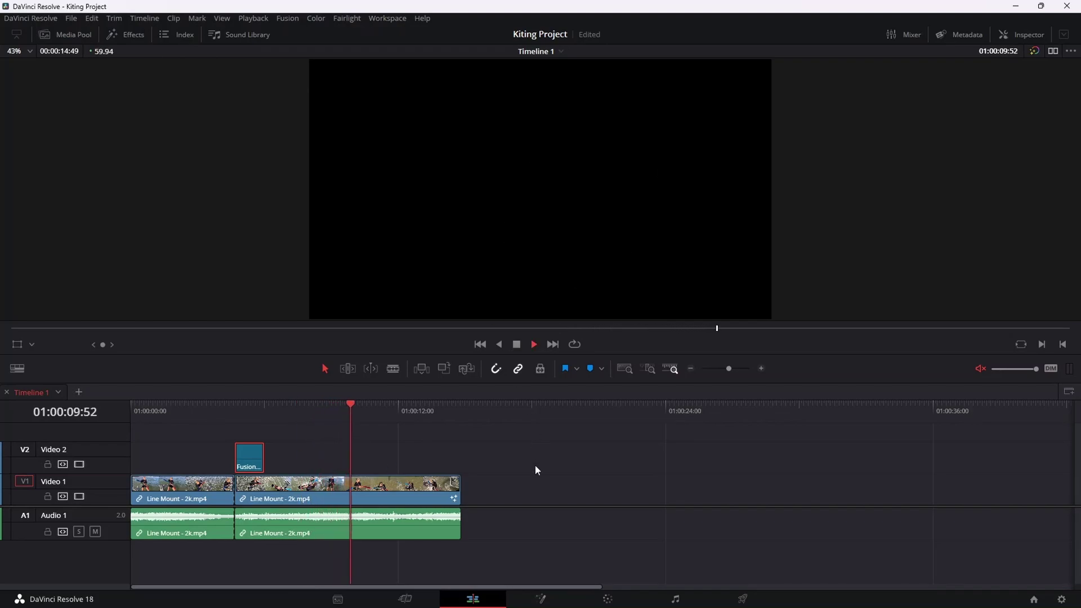
pyautogui.press('space')
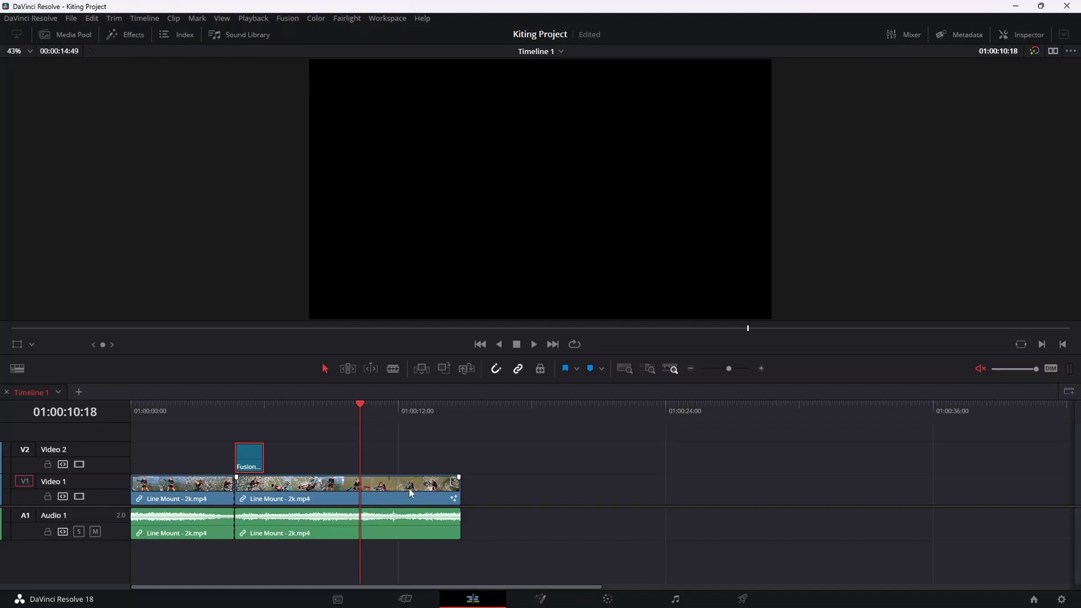
pyautogui.click(368, 492)
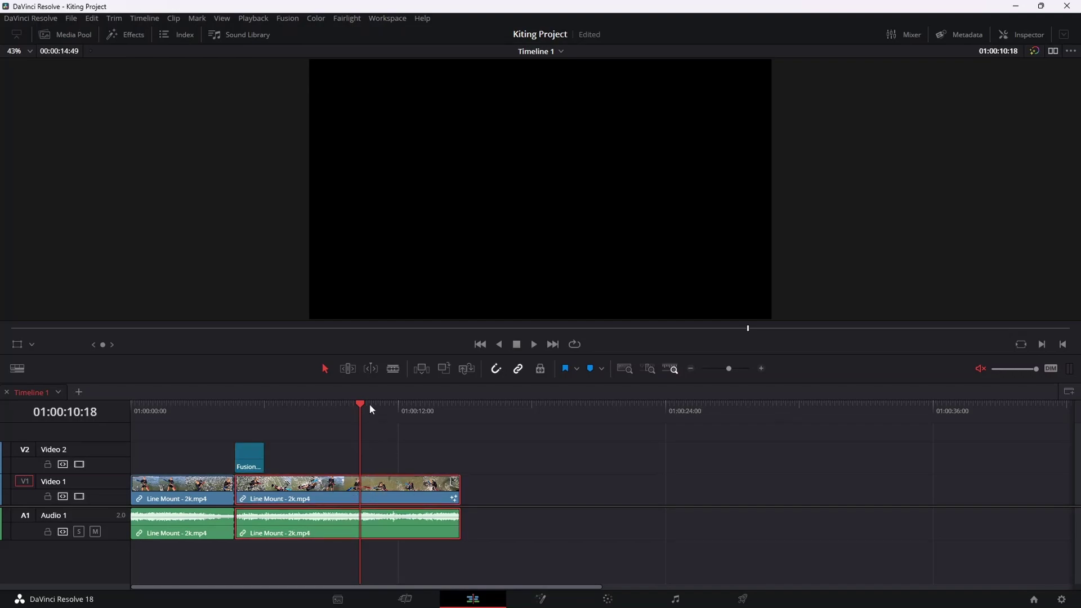
pyautogui.moveTo(361, 410); pyautogui.dragTo(369, 409)
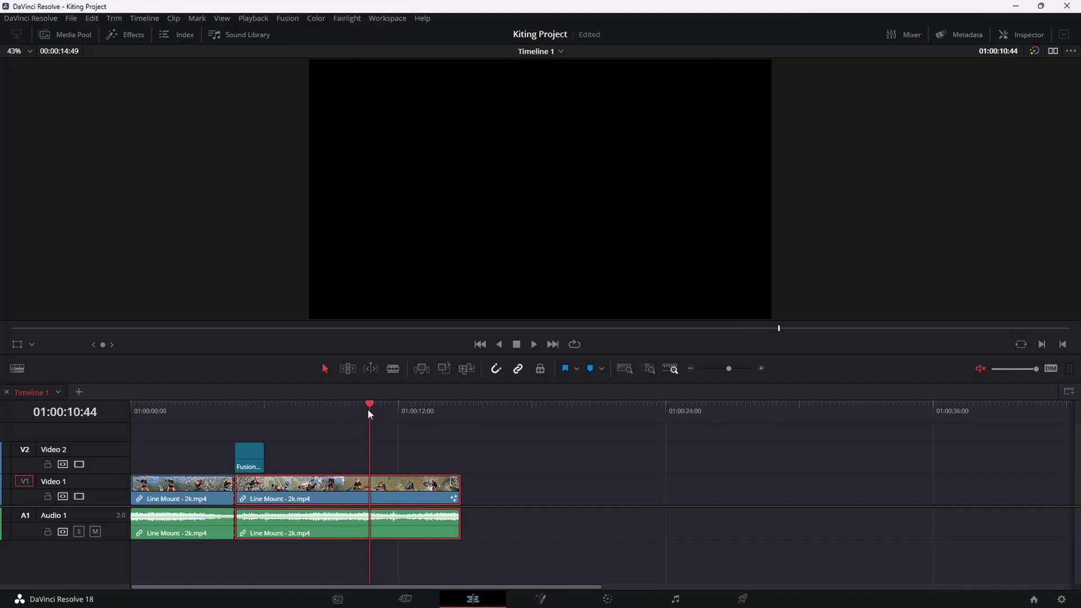
# Add Line Mount - 2k.mp4 from the Media Pool as MediaIn1 feeding MediaOut1, then return to Edit.
pyautogui.click(541, 599)
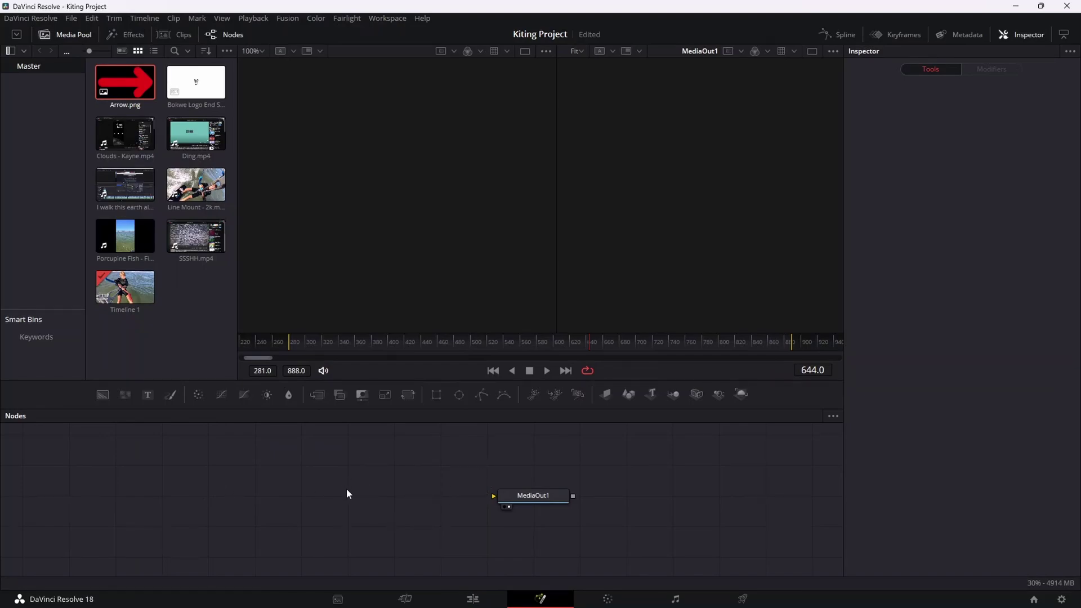
pyautogui.moveTo(198, 192); pyautogui.dragTo(493, 496)
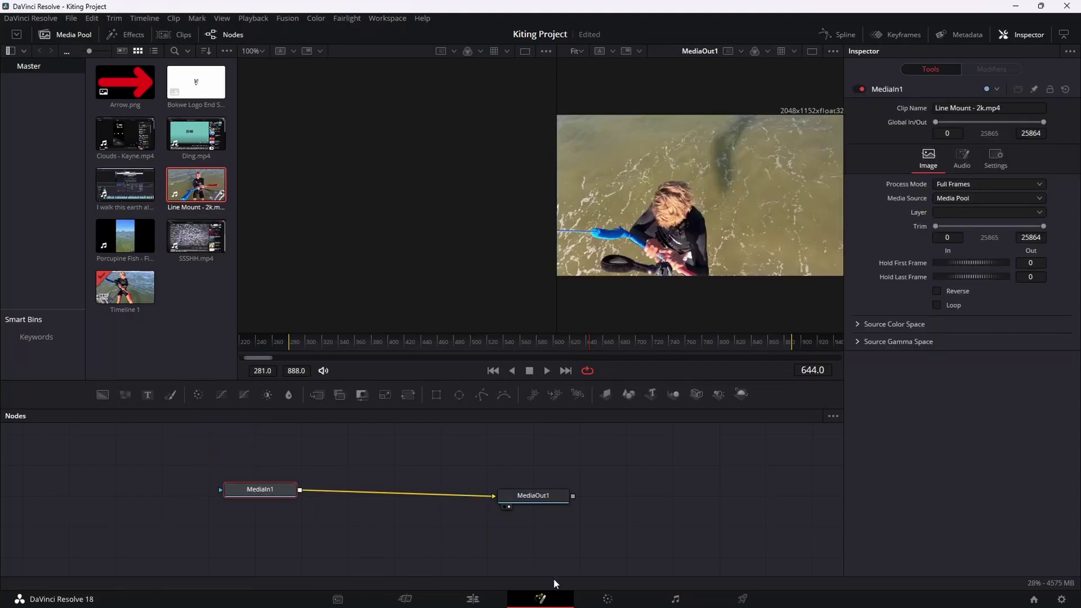
pyautogui.click(473, 598)
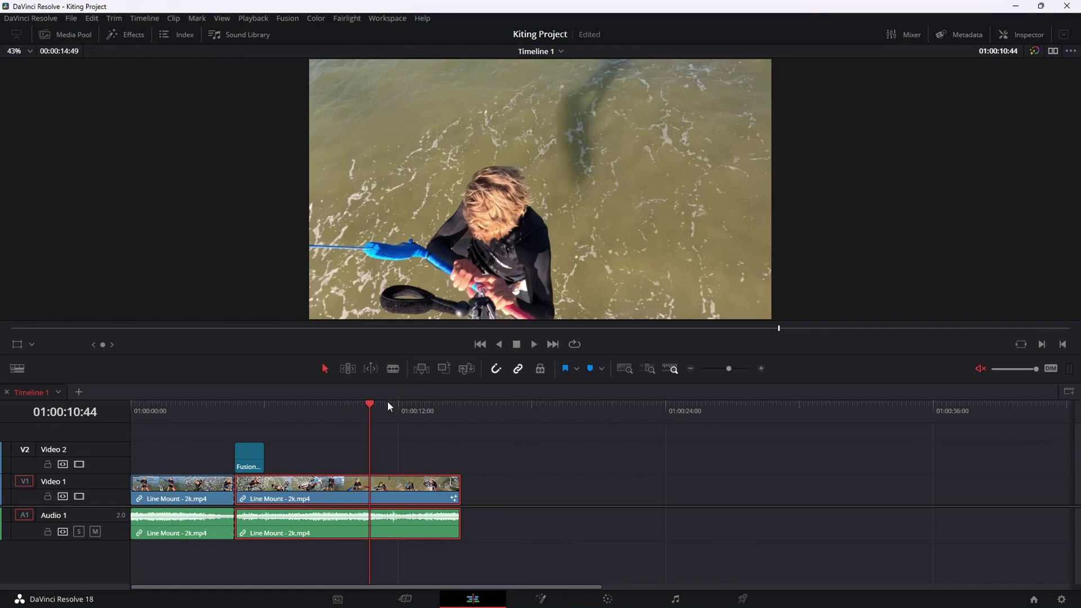